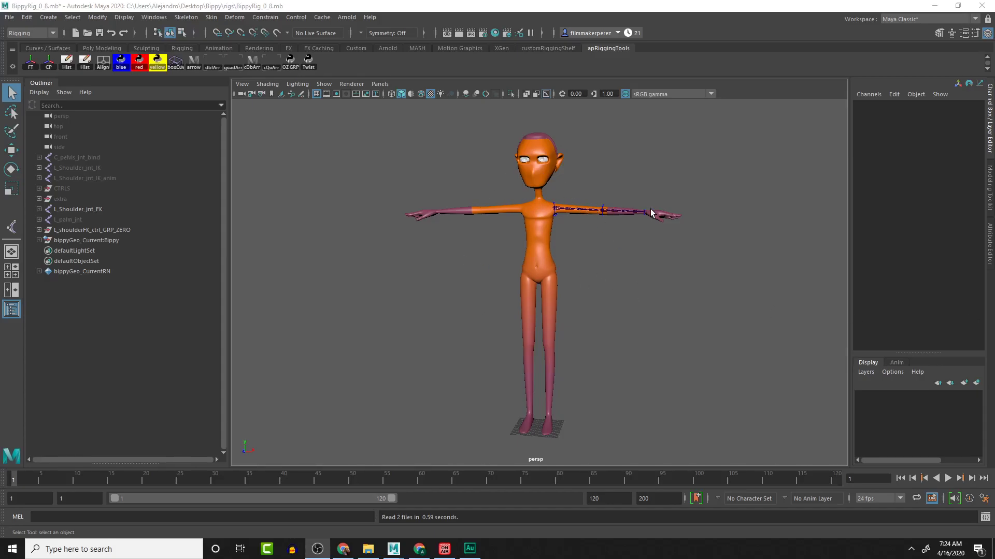
Frame the left arm and inspect the three forearm twist joints one by one
scroll(596, 217, "up", 10)
middle_click_drag(590, 212, 489, 387, "alt")
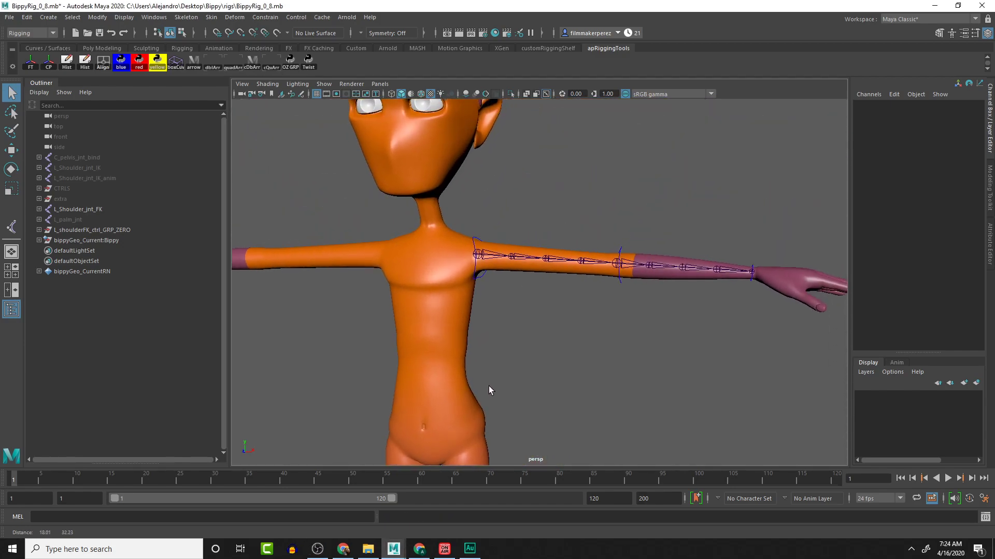
scroll(489, 371, "up", 5)
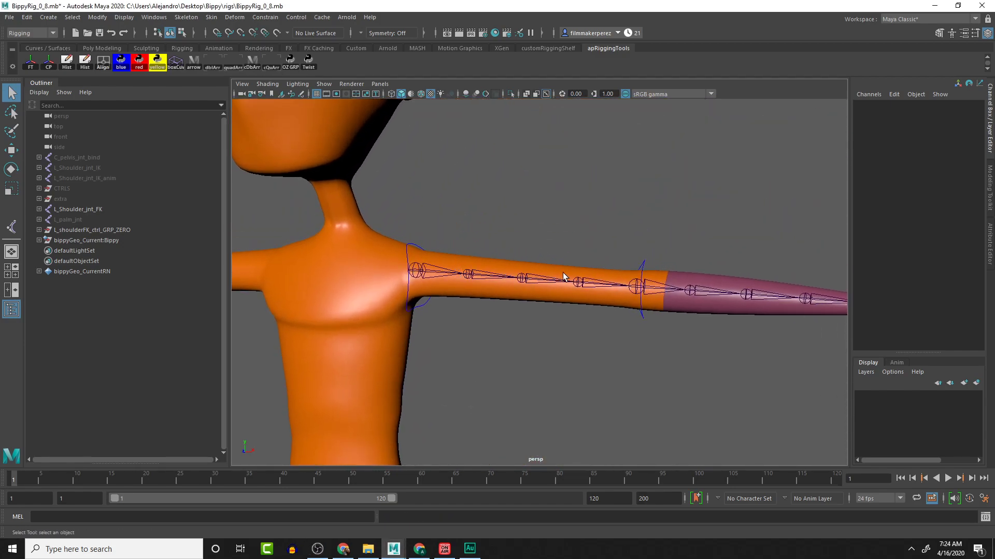
middle_click_drag(661, 290, 566, 304, "alt")
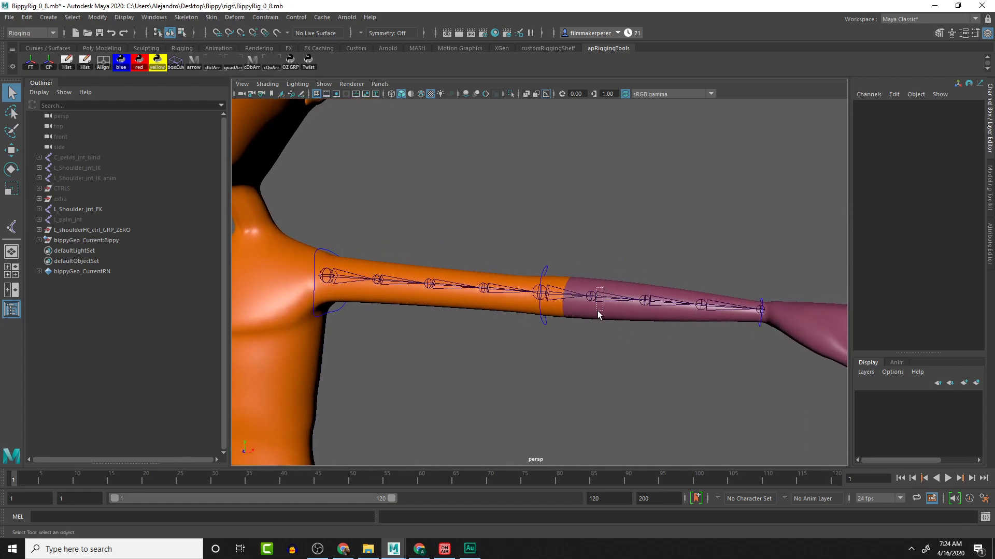
left_click(614, 300)
left_click(669, 302)
left_click(702, 308)
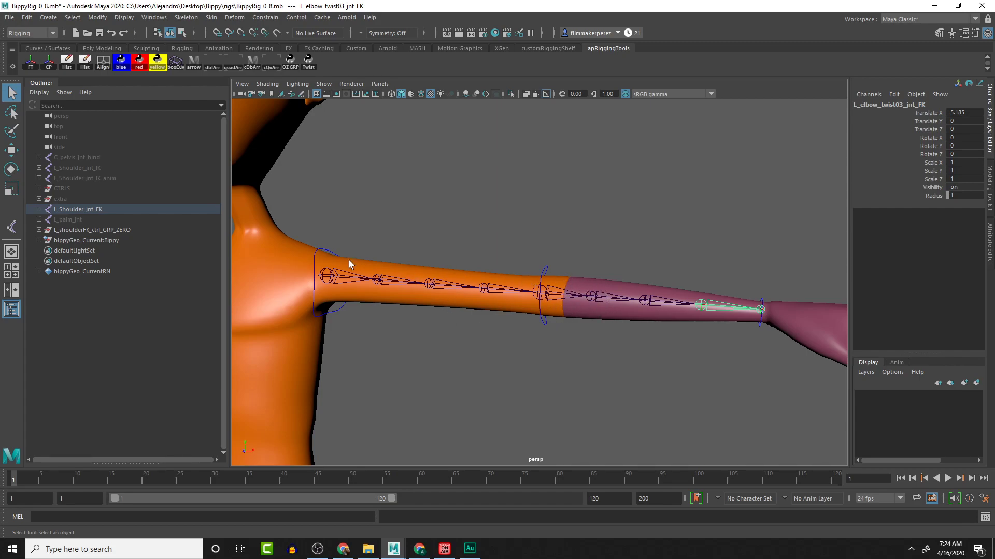
Unparent the three forearm twist joints to world level
left_click_drag(372, 267, 399, 289)
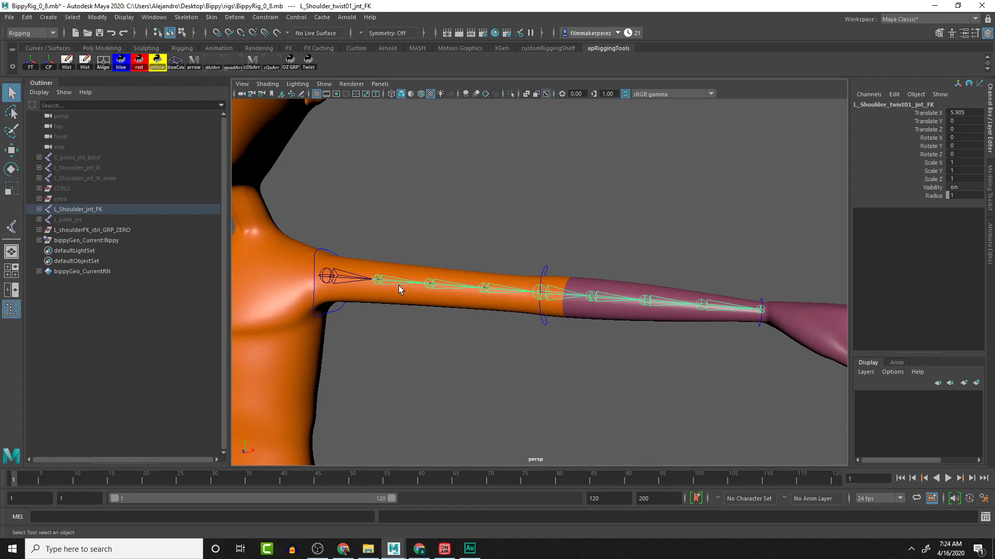
left_click(430, 285)
left_click_drag(496, 275, 443, 310)
left_click(609, 296)
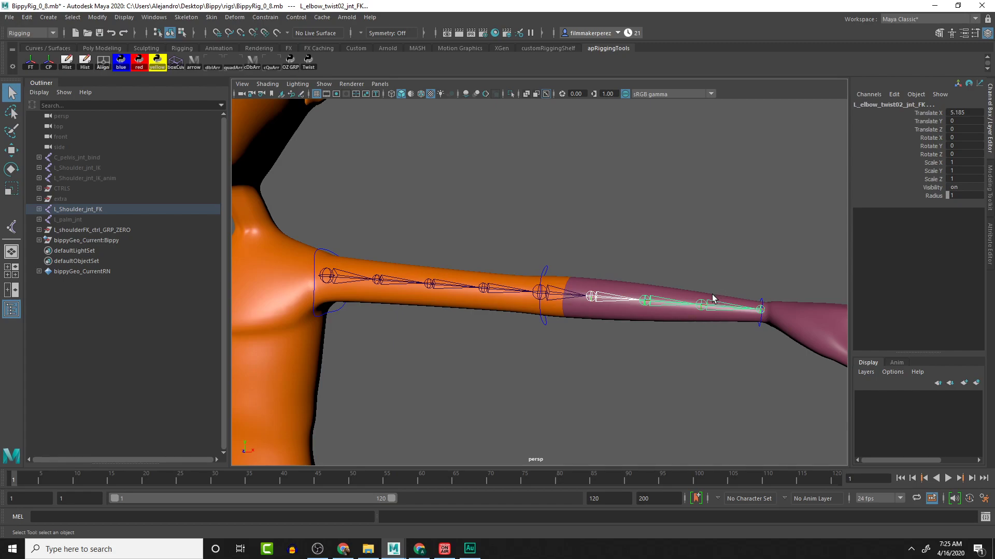
key("Down")
key("shift+p")
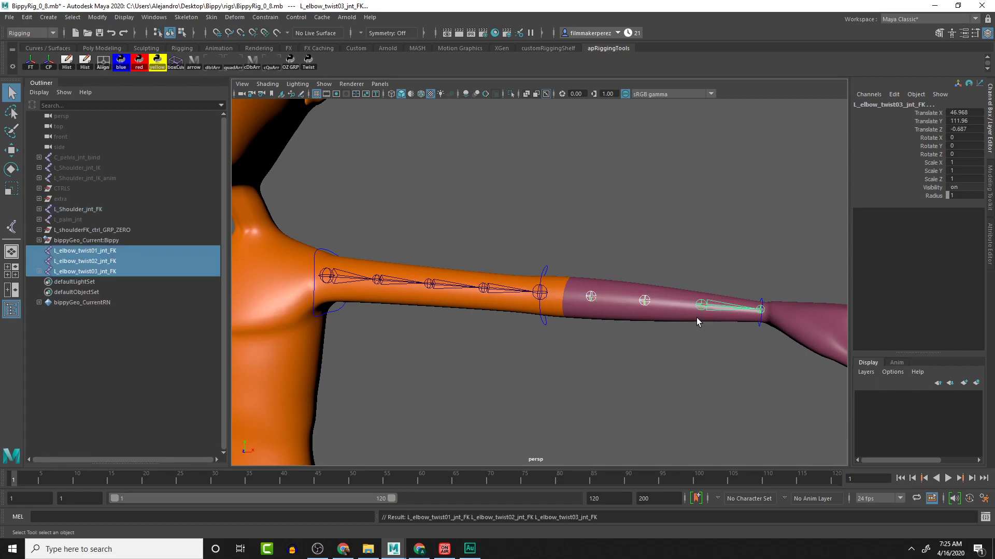
Unparent the wrist, the elbow and the three upper-arm twist joints to world
left_click(760, 309)
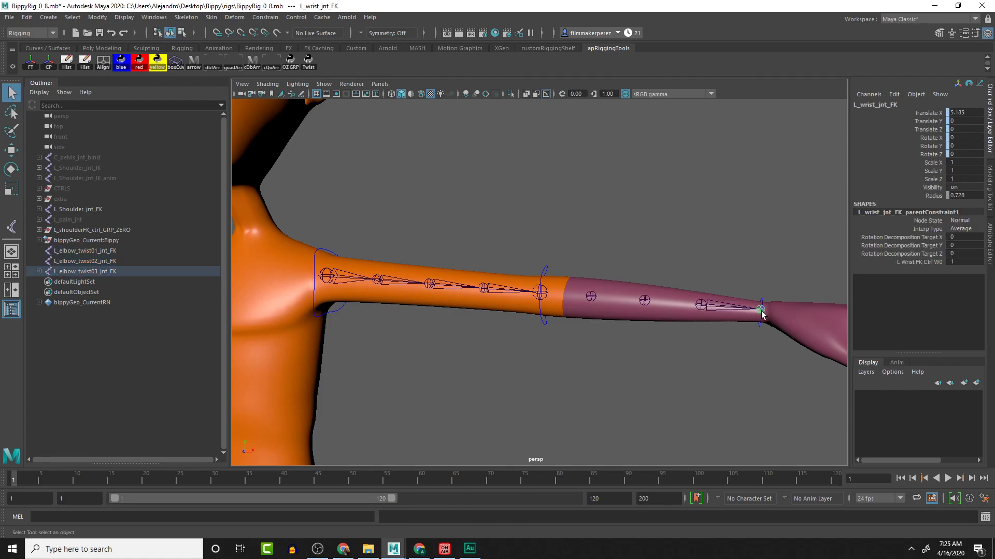
key("shift+p")
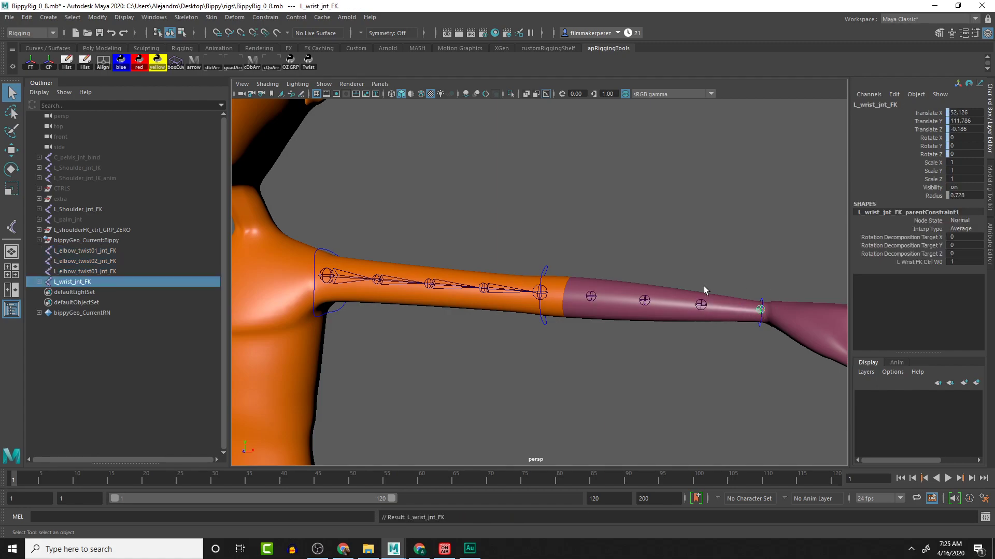
left_click(539, 290)
left_click(485, 288)
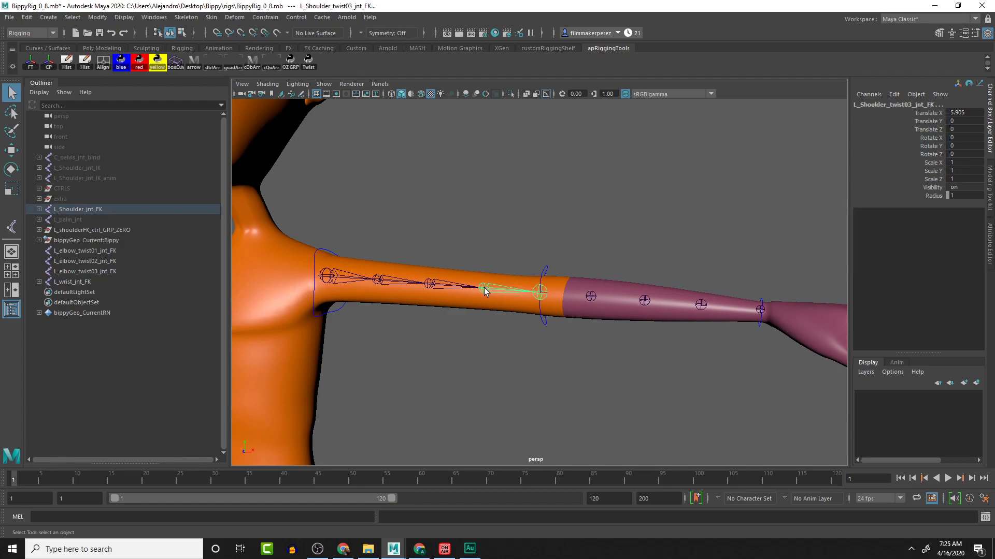
left_click(429, 284, "shift")
left_click(378, 279, "shift")
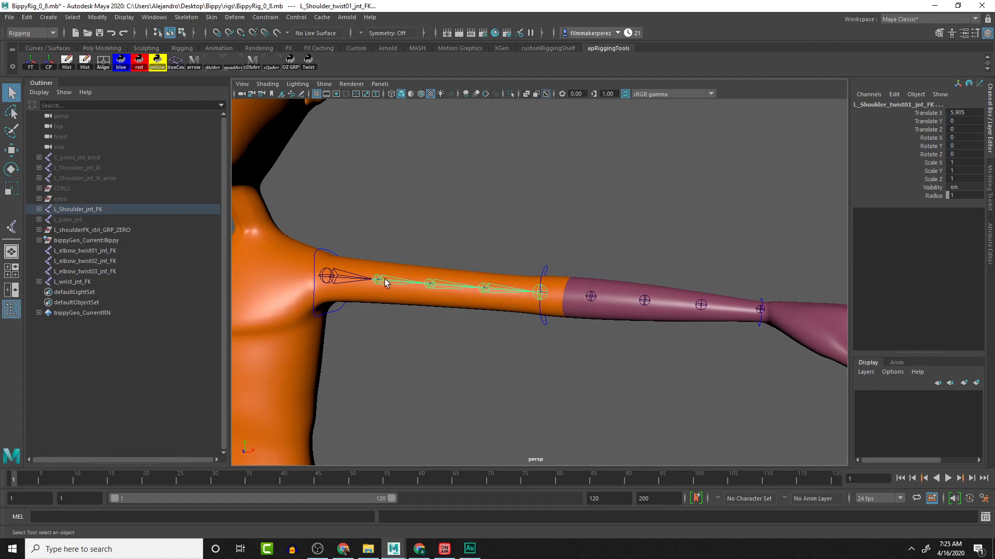
key("shift+p")
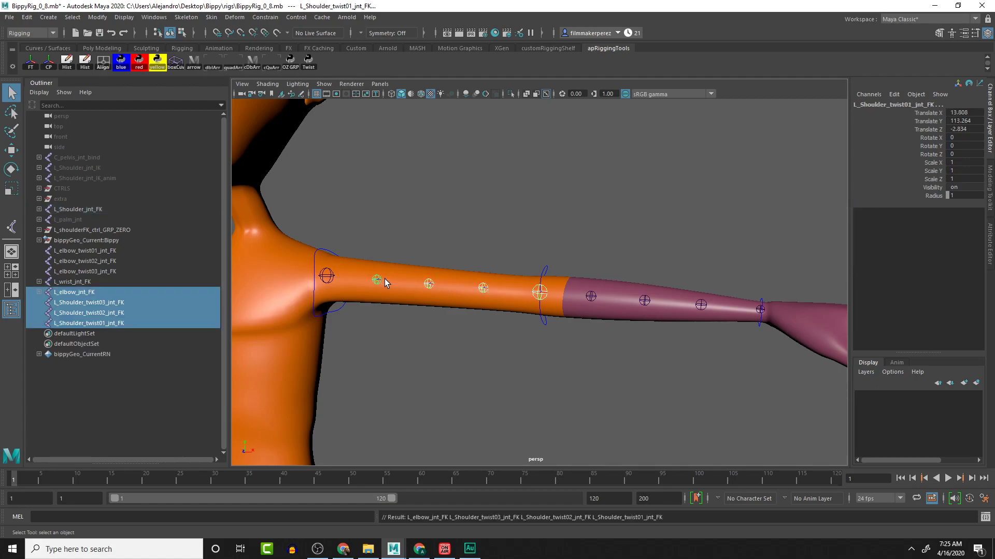
Parent the elbow joint under the shoulder joint
left_click(327, 277)
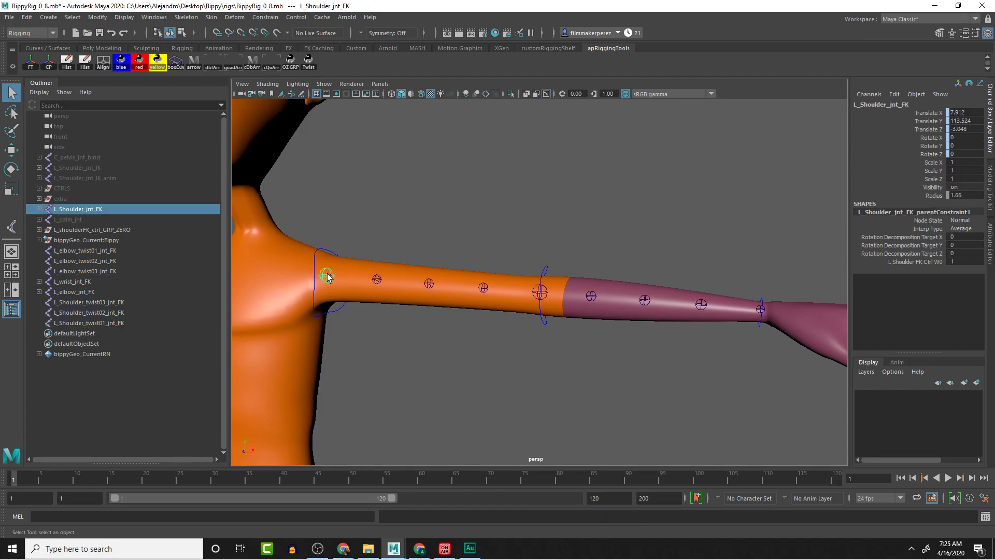
left_click(540, 293, "shift")
left_click(540, 293)
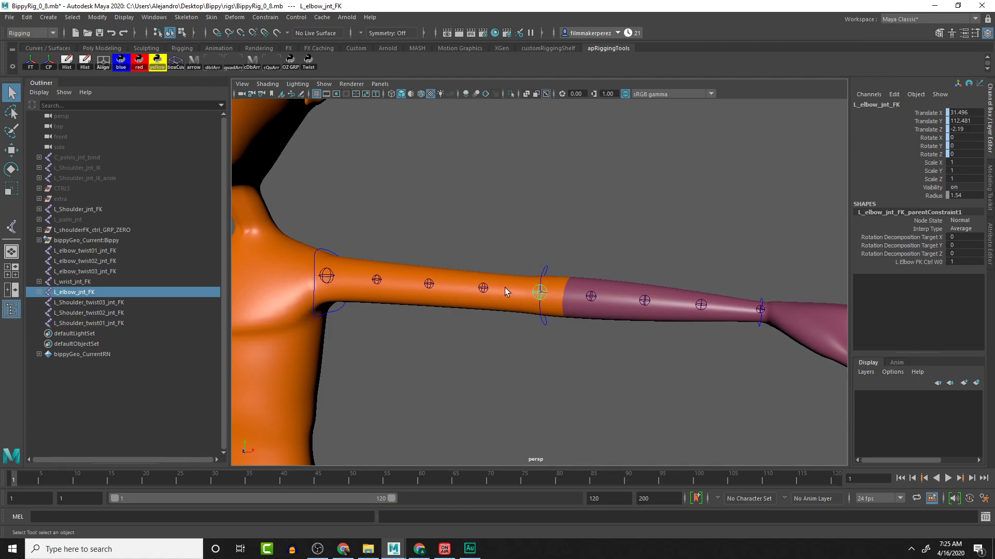
left_click(325, 276, "shift")
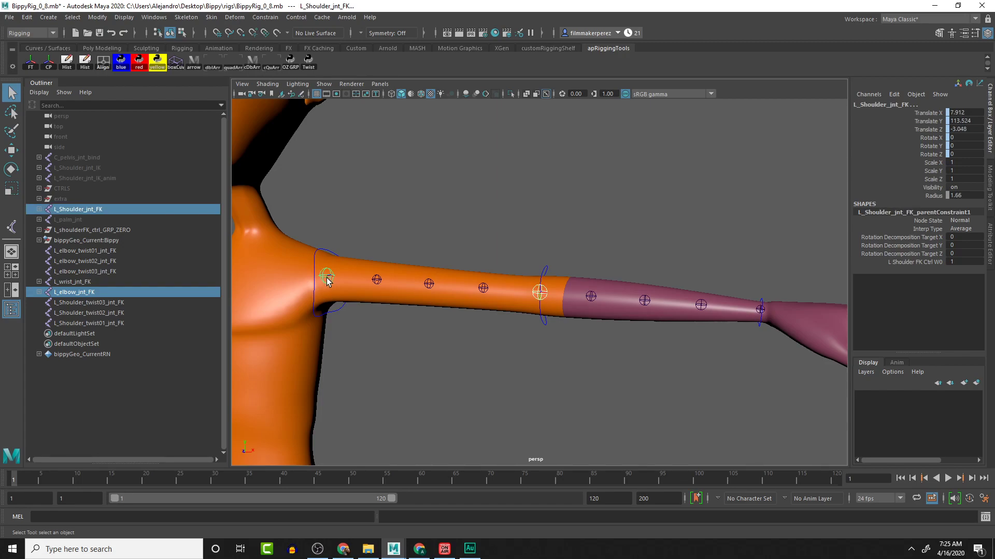
key("p")
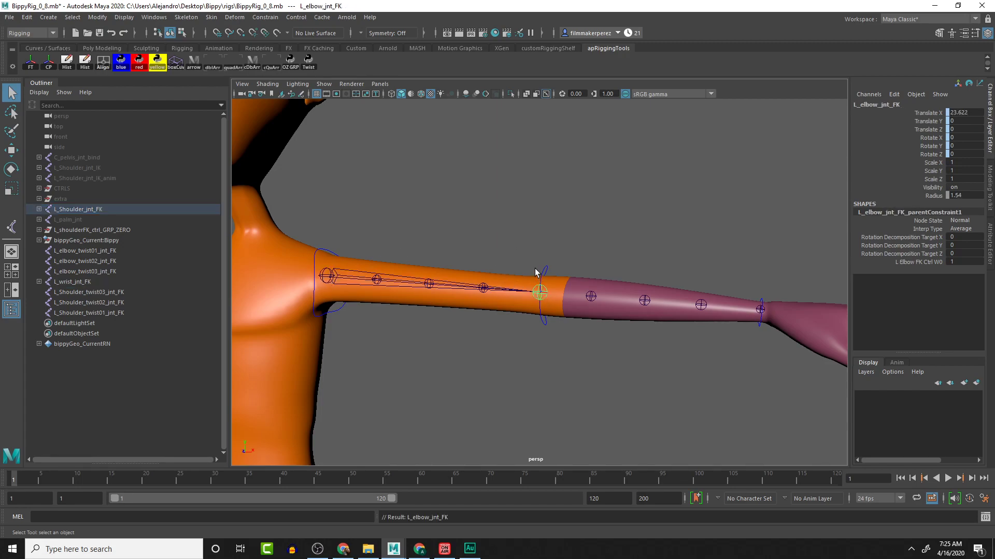
Verify the elbow sits under the shoulder, then parent the wrist under the elbow
left_click(760, 309)
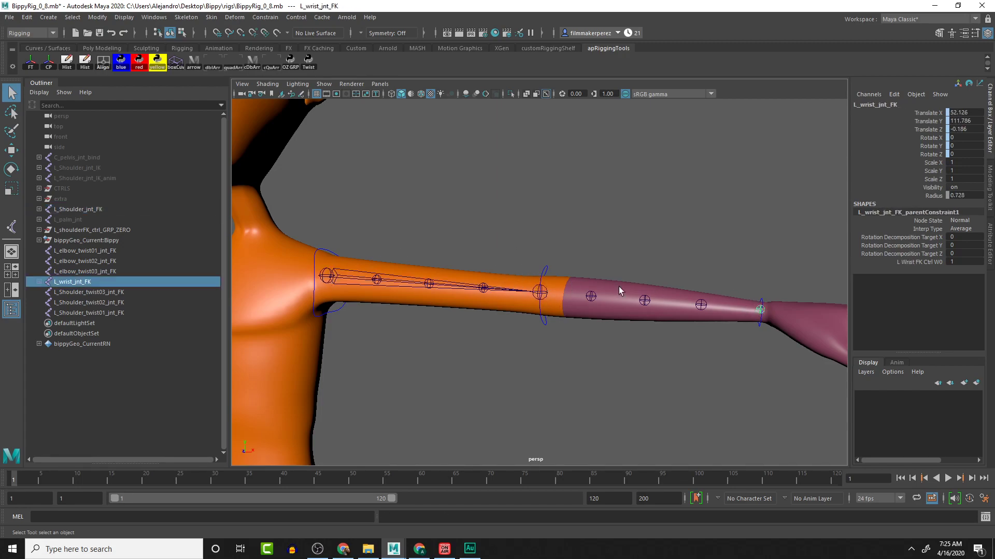
left_click(524, 295)
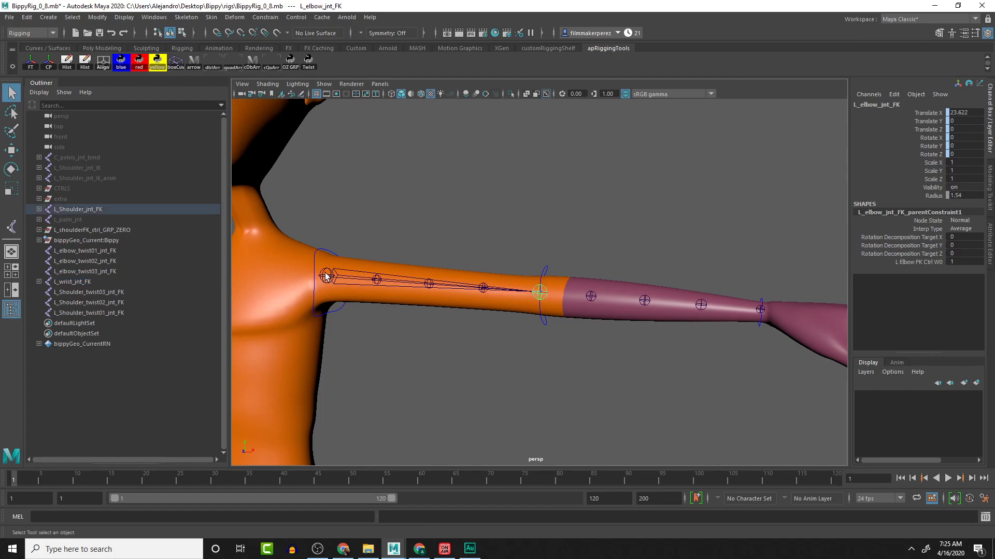
key("Up")
left_click(760, 310)
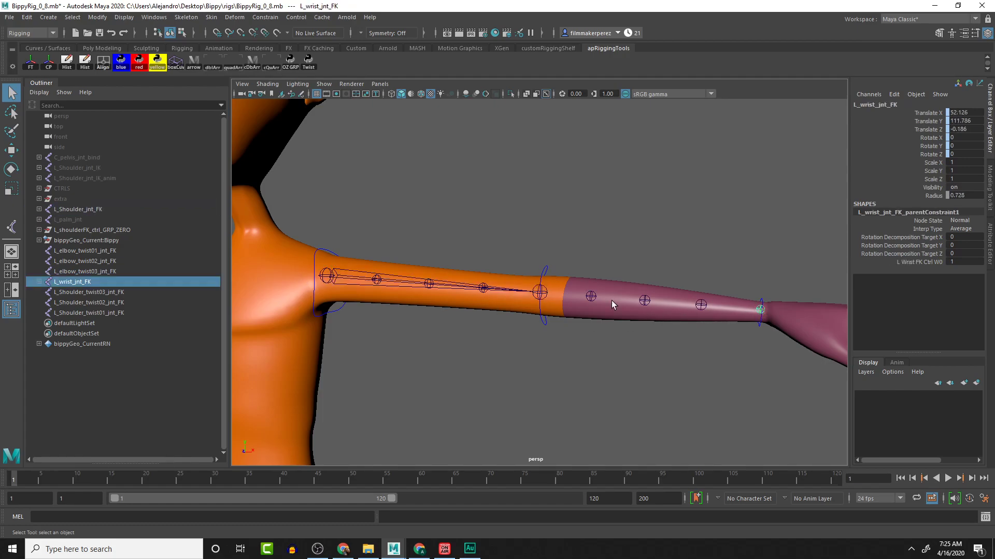
left_click(541, 295)
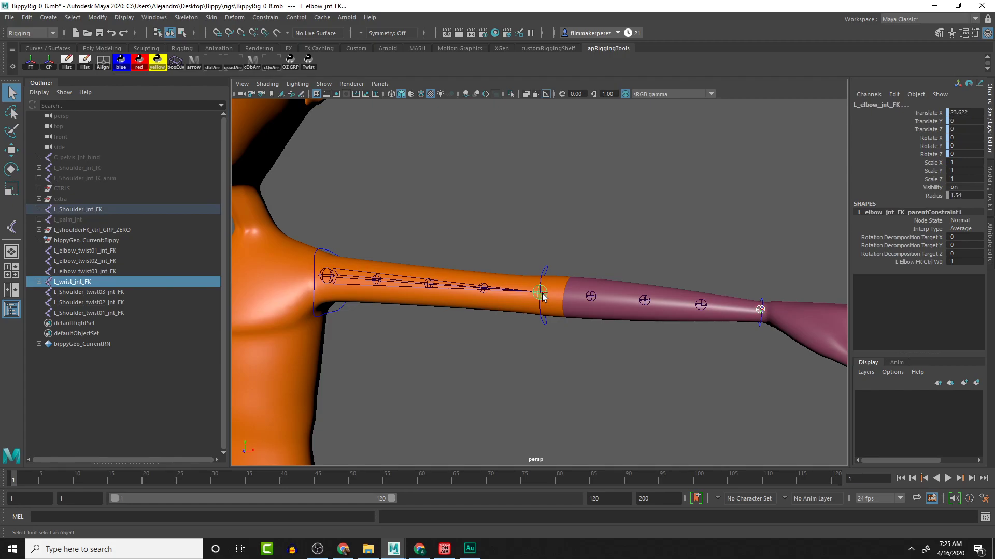
key("p")
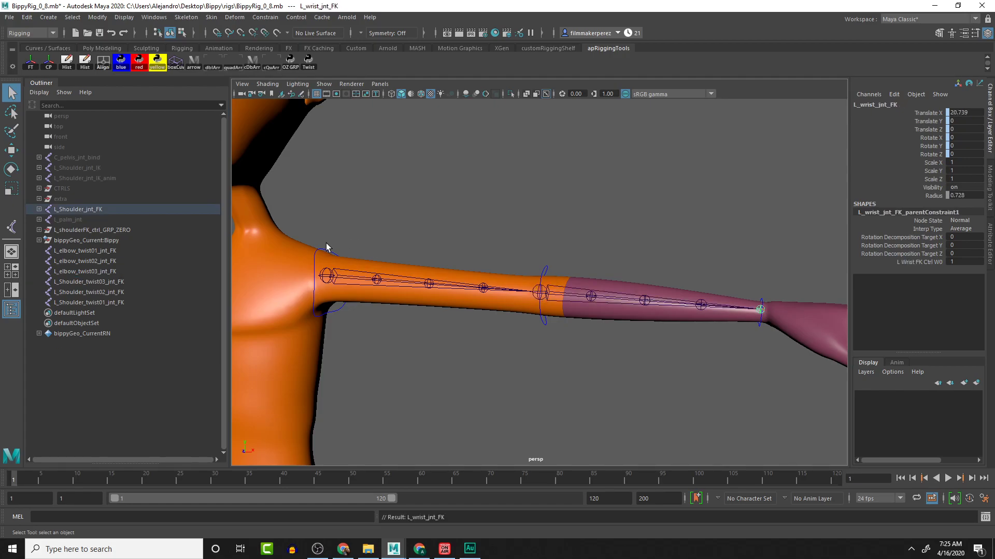
left_click(334, 309)
key("e")
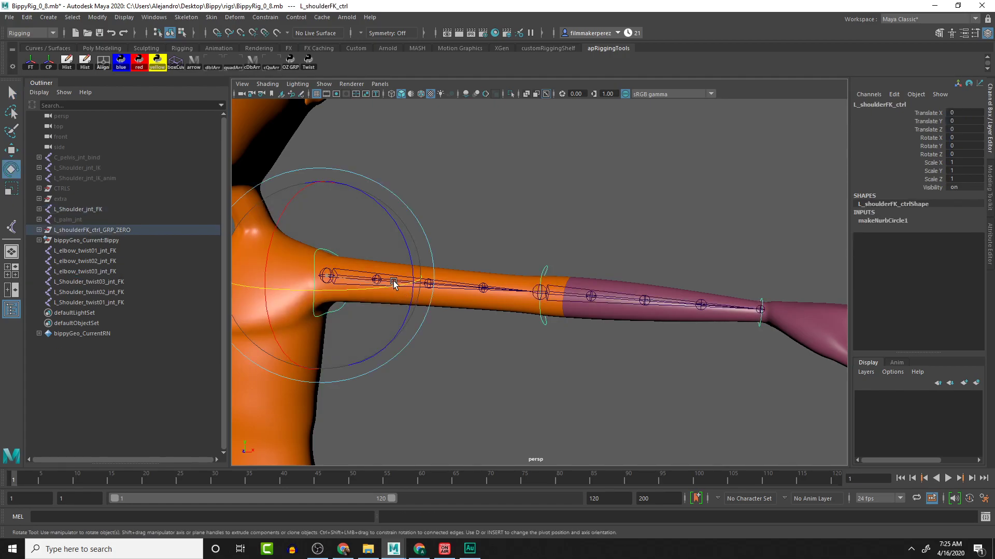
left_click_drag(394, 283, 460, 259)
left_click(527, 253)
left_click_drag(540, 287, 464, 276)
key("ctrl+z")
key("ctrl+z")
key("ctrl+z")
key("ctrl+z")
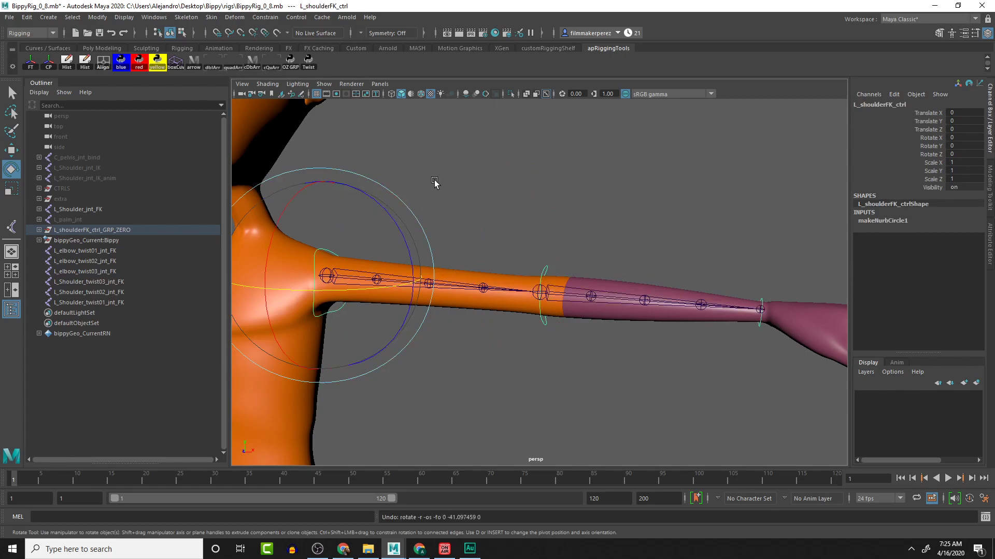
scroll(444, 196, "up", 5)
middle_click_drag(443, 191, 597, 198, "alt")
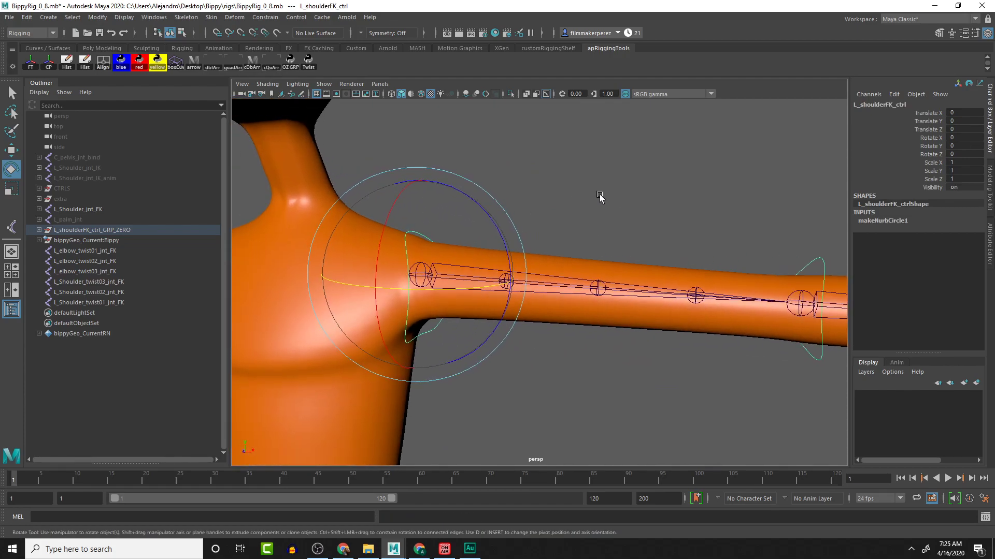
Parent each of the three upper-arm twist joints under the shoulder joint
left_click(598, 200)
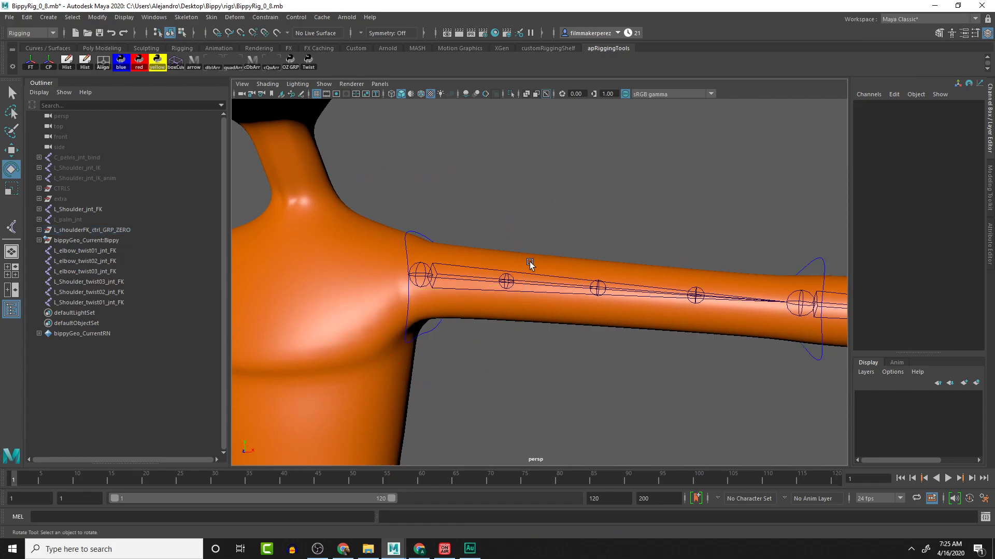
left_click(504, 280)
key("q")
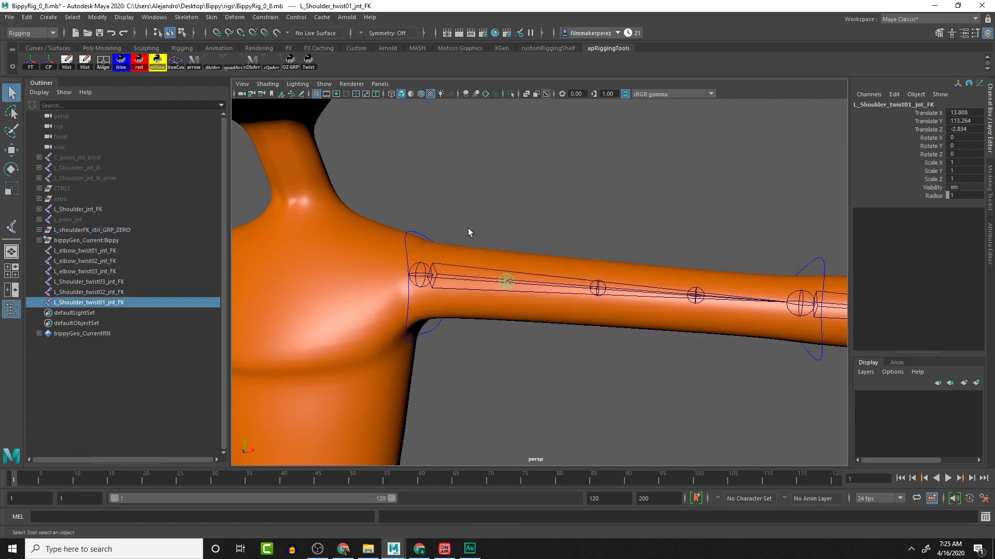
left_click(417, 272, "shift")
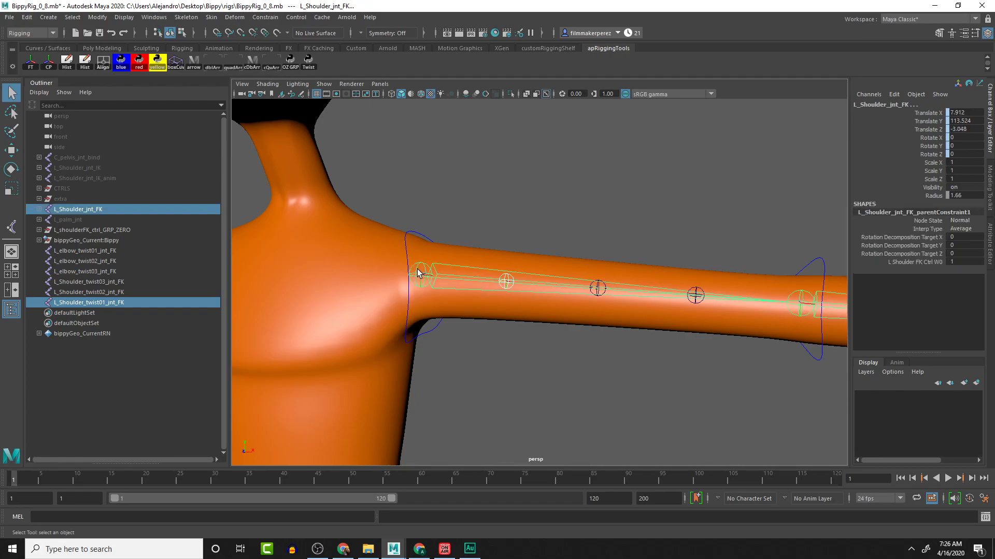
key("p")
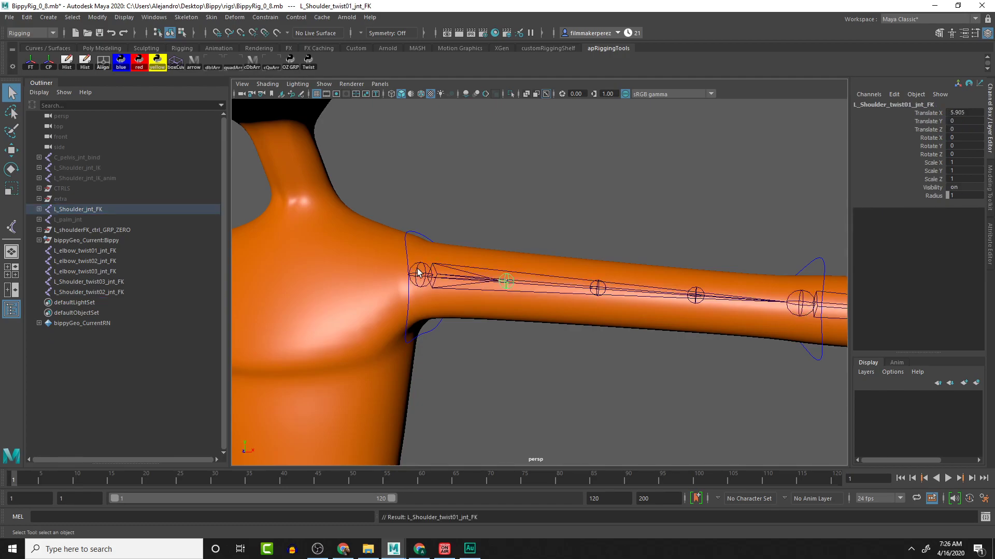
left_click(599, 287)
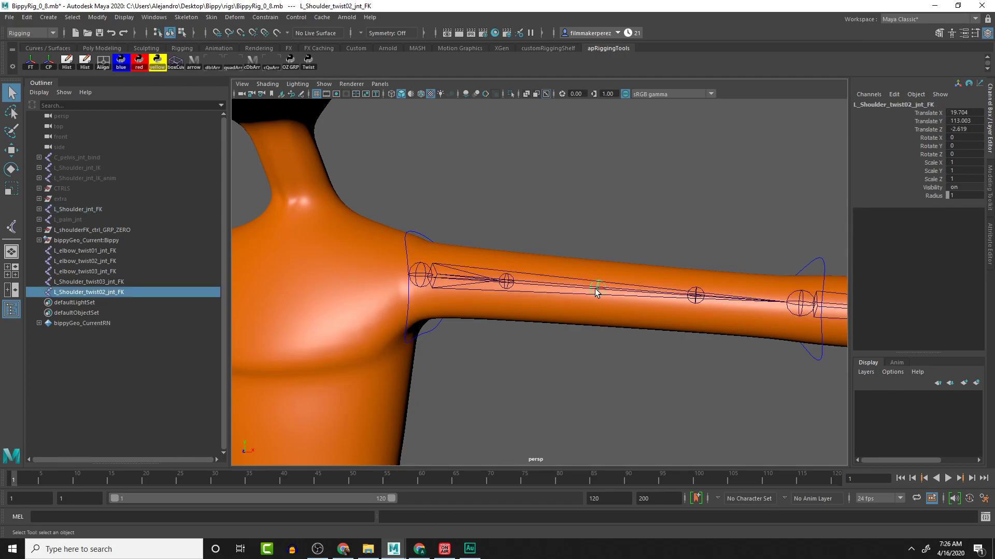
left_click(419, 273, "shift")
key("p")
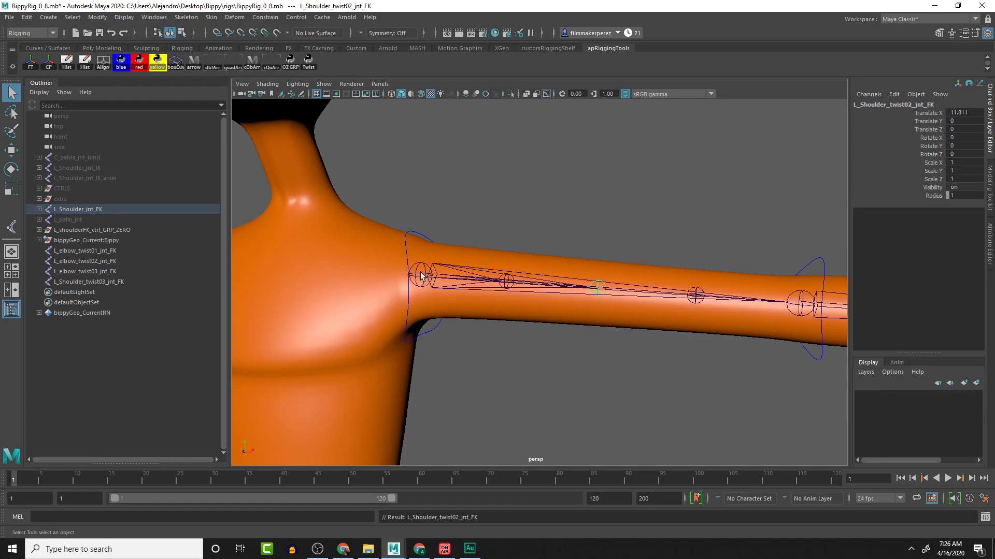
left_click(696, 295)
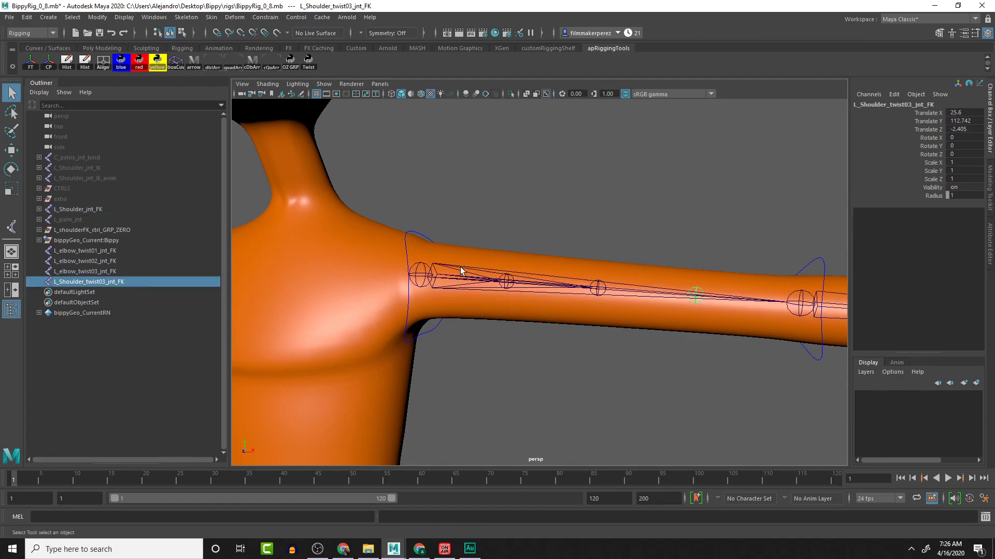
left_click(417, 271, "shift")
key("p")
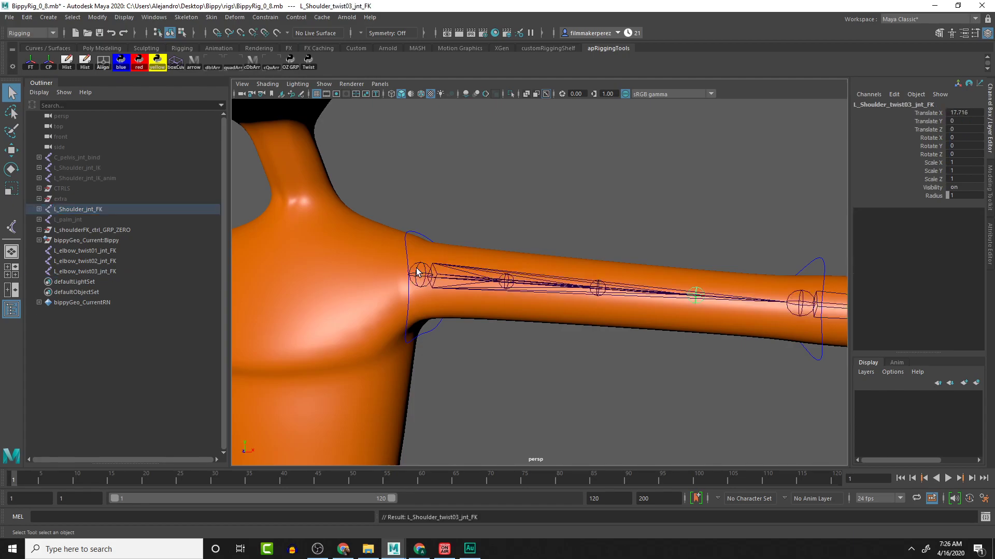
Frame the forearm and hand, checking the elbow and shoulder FK joints
middle_click_drag(508, 258, 410, 301, "alt")
scroll(711, 324, "down", 2)
left_click(705, 324)
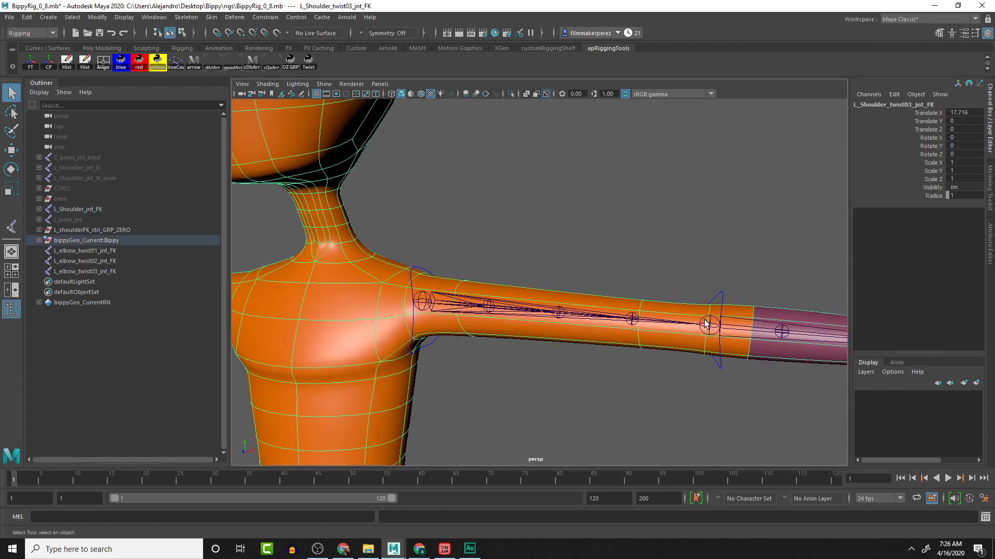
left_click(710, 325)
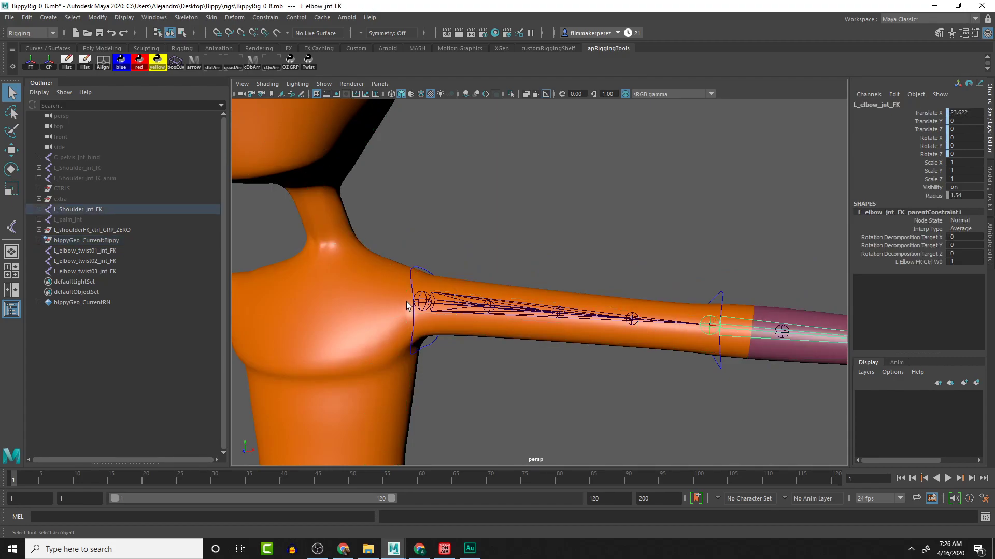
left_click(424, 302)
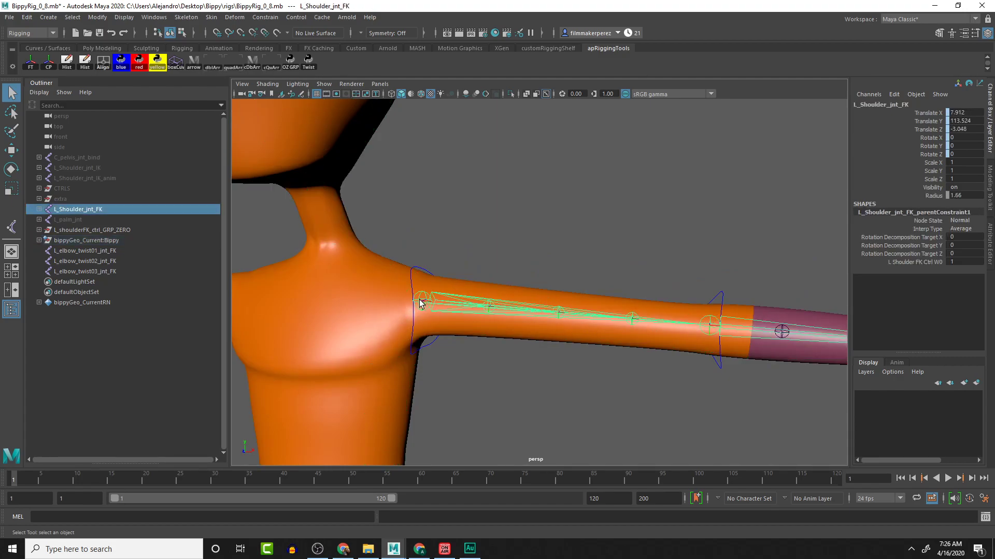
middle_click_drag(570, 329, 435, 320, "alt")
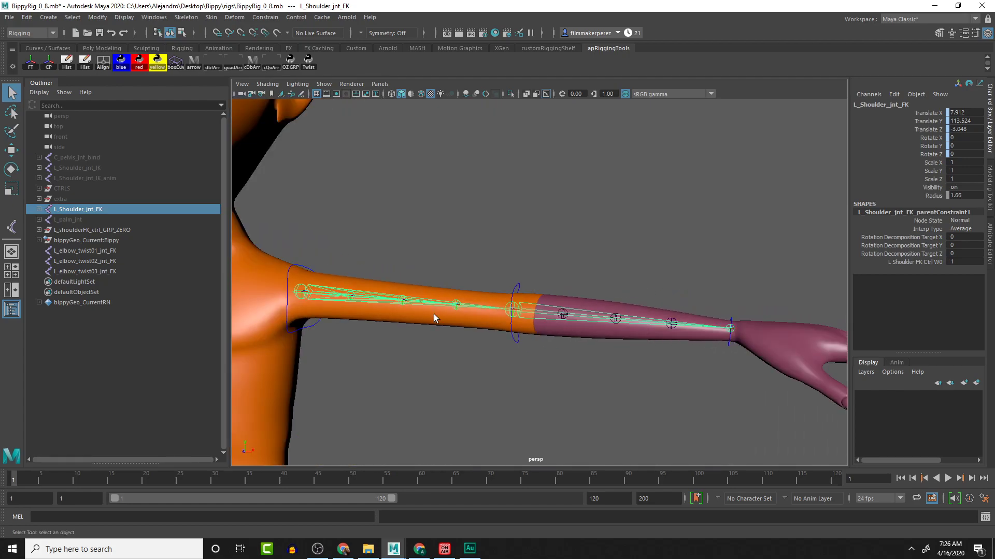
scroll(501, 319, "down", 1)
scroll(501, 319, "up", 1)
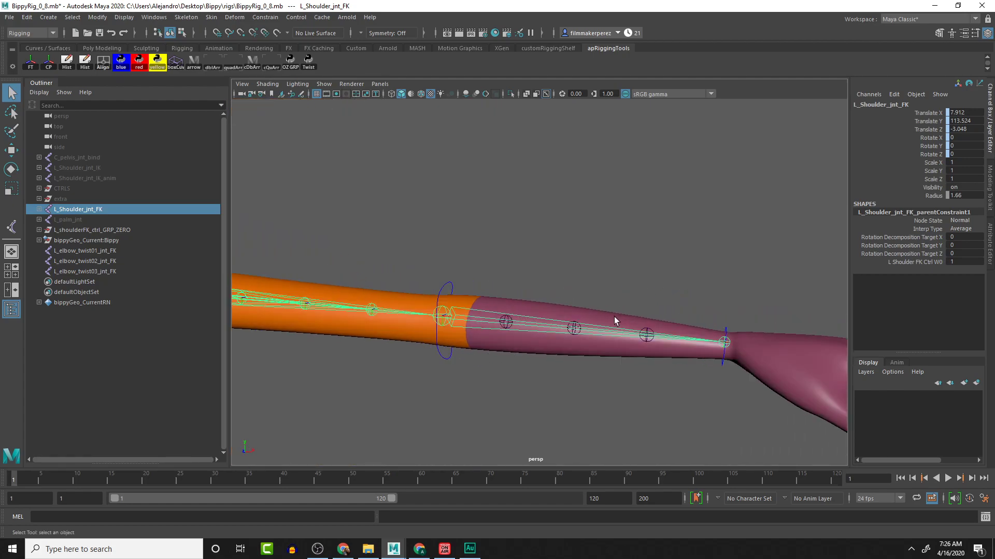
Parent L_elbow_twist03, twist02 and twist01 joints under L_elbow_jnt_FK
left_click(647, 334)
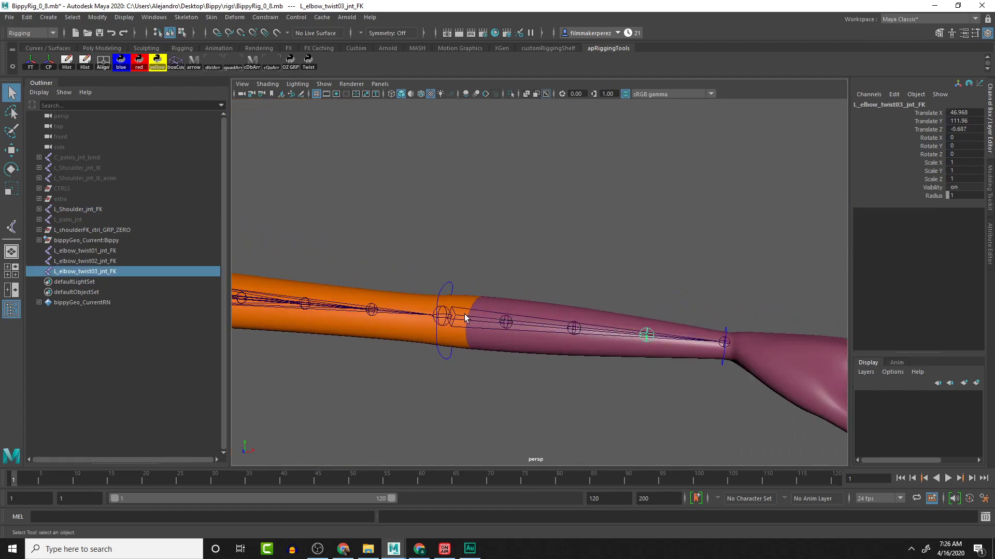
left_click(576, 323, "shift")
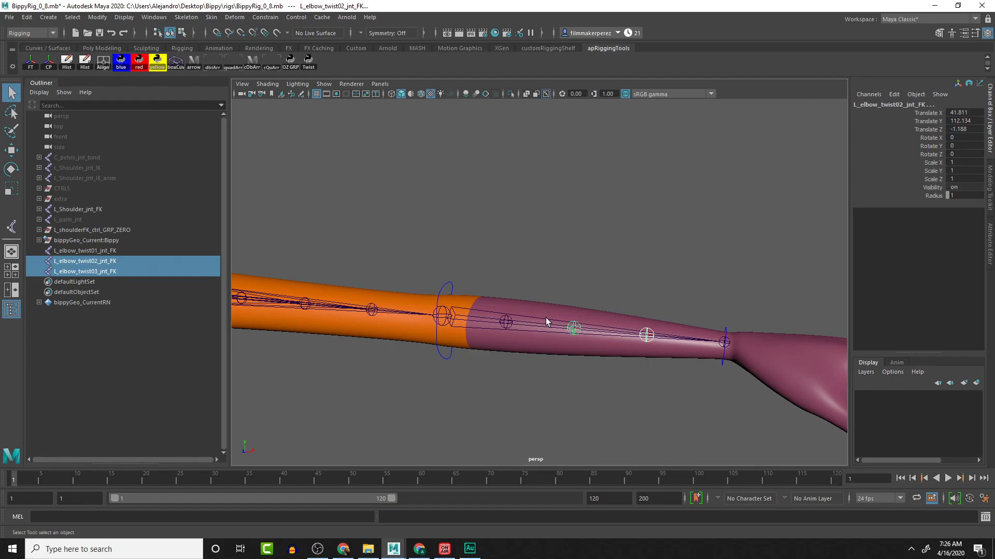
left_click(506, 320, "shift")
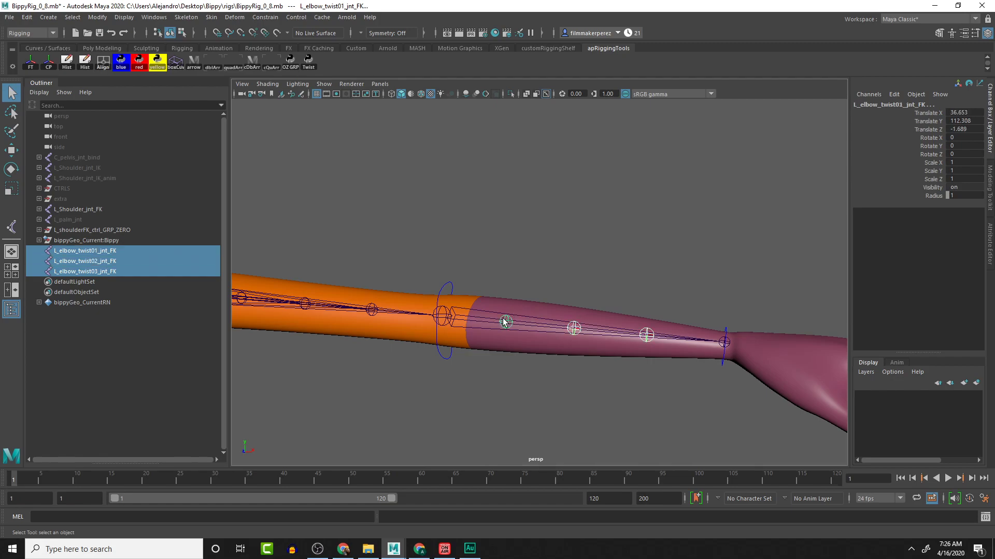
left_click(440, 317, "shift")
key("p")
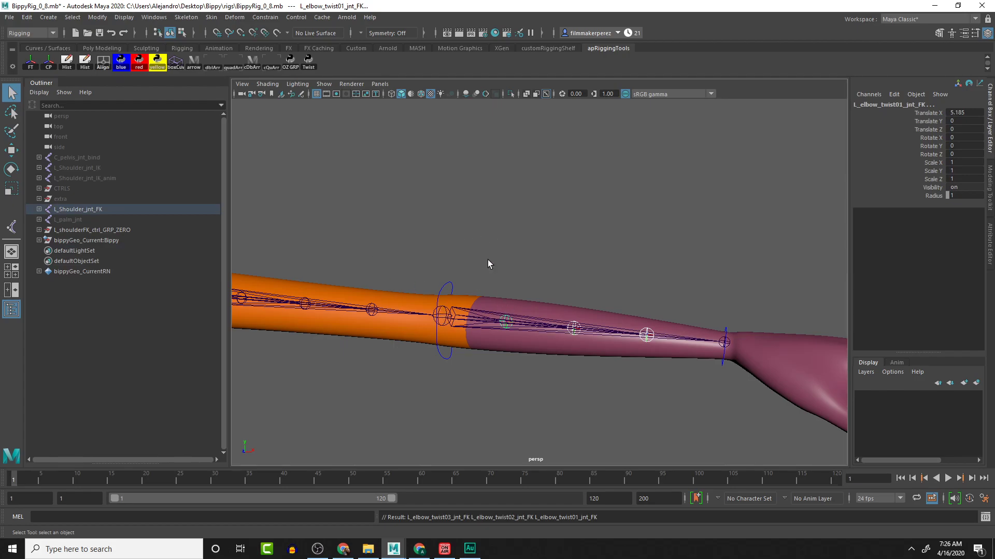
Select L_Shoulder_jnt_FK and L_elbow_jnt_FK as drivers, then L_Shoulder_twist02_jnt_FK last
middle_click_drag(459, 250, 620, 266, "alt")
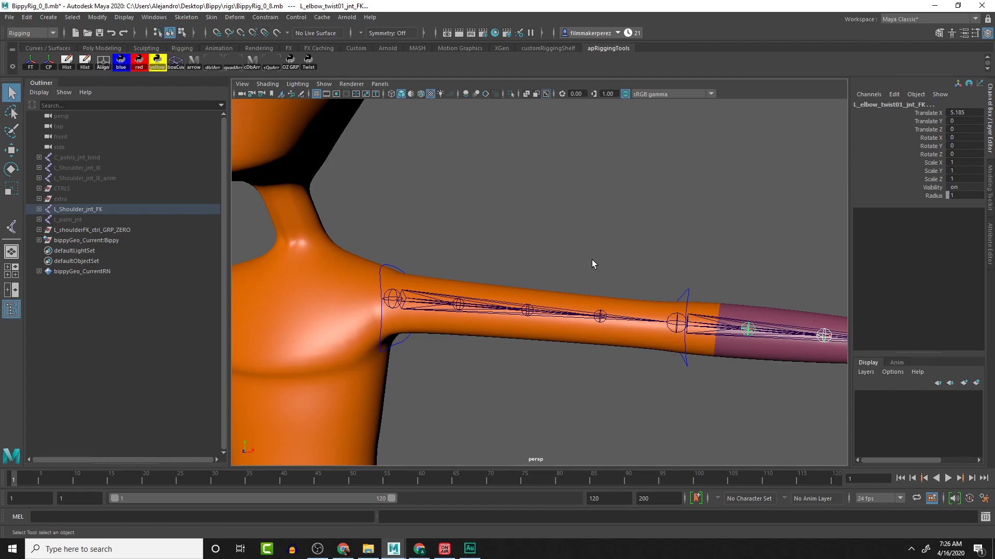
left_click(393, 298)
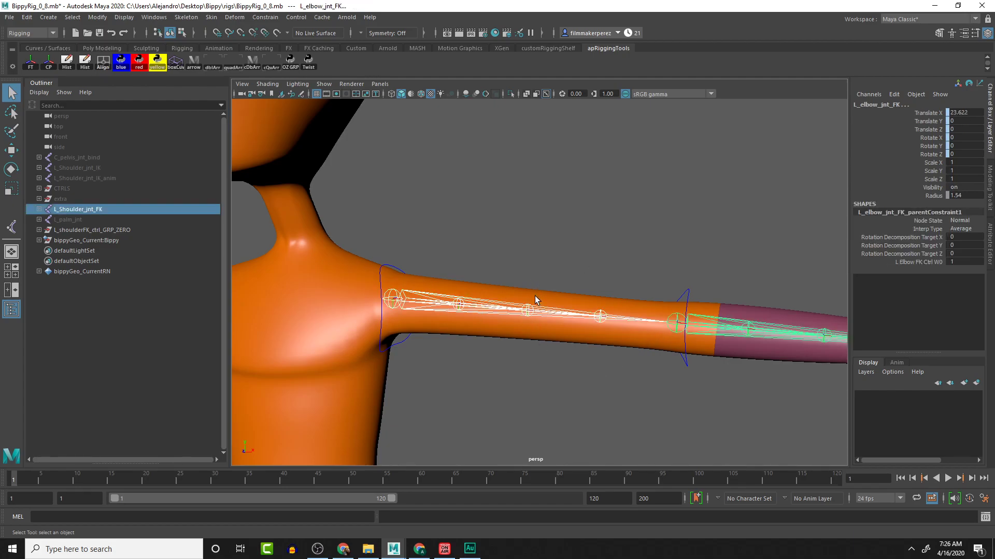
left_click(526, 311)
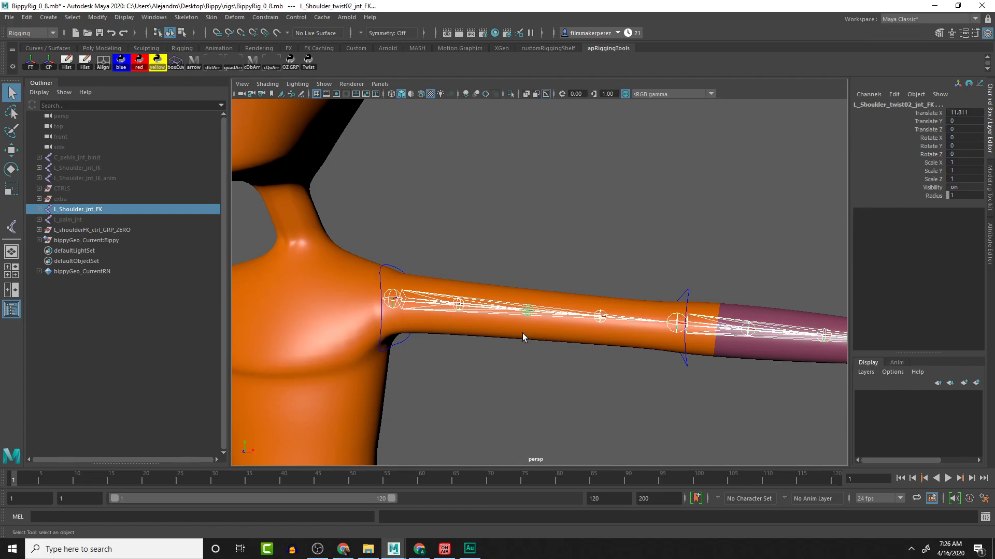
left_click(389, 293)
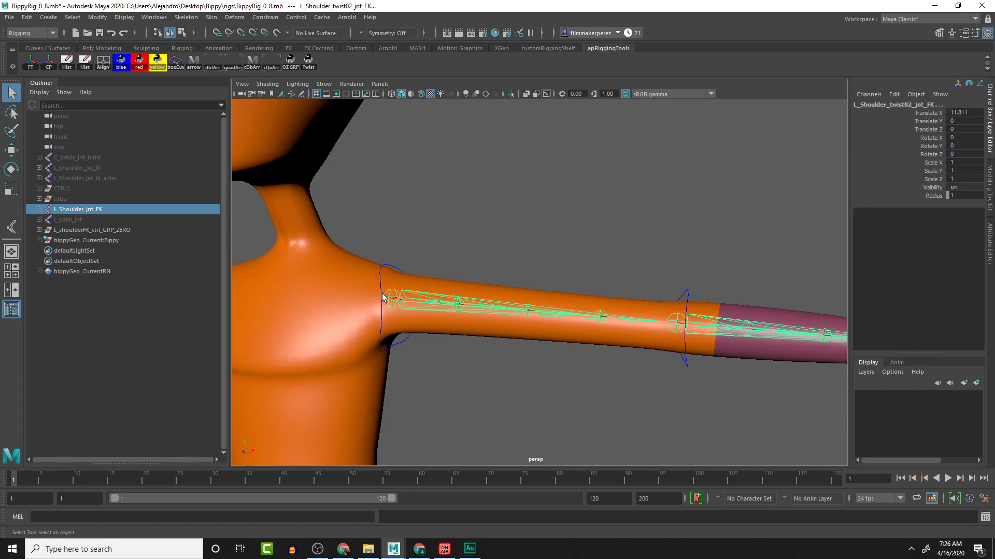
left_click(677, 324)
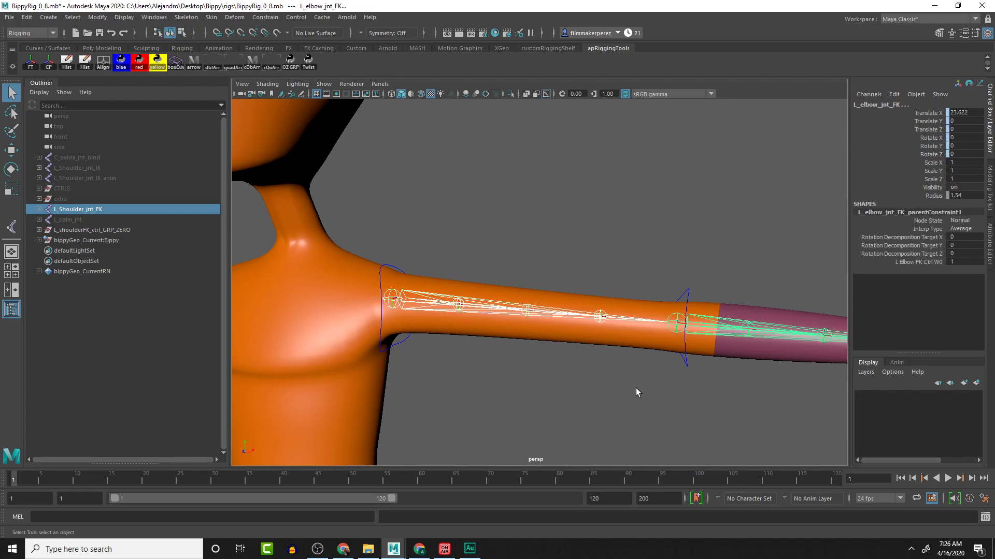
left_click(526, 311)
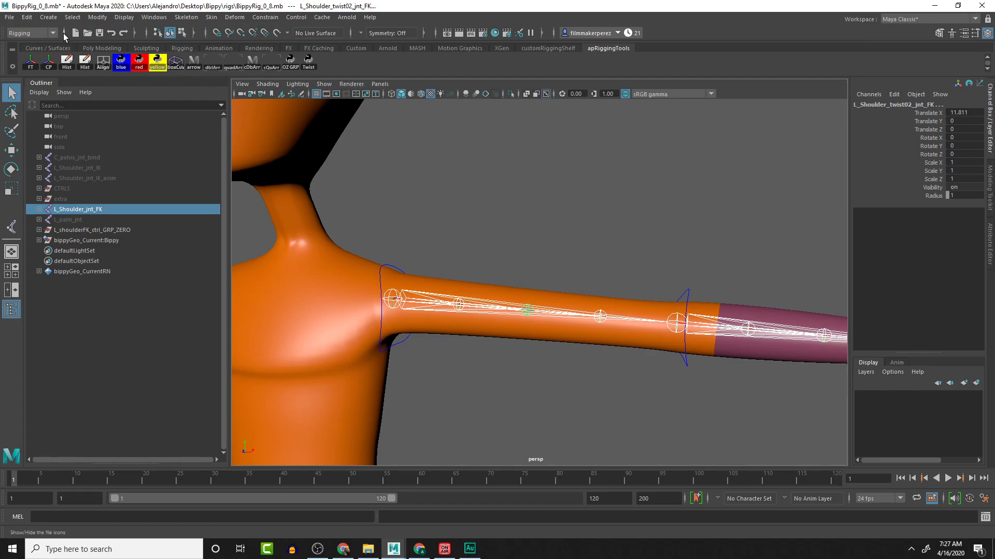
Apply a reset Orient Constraint limited to the X axis on L_Shoulder_twist02_jnt_FK
left_click(272, 16)
left_click(364, 64)
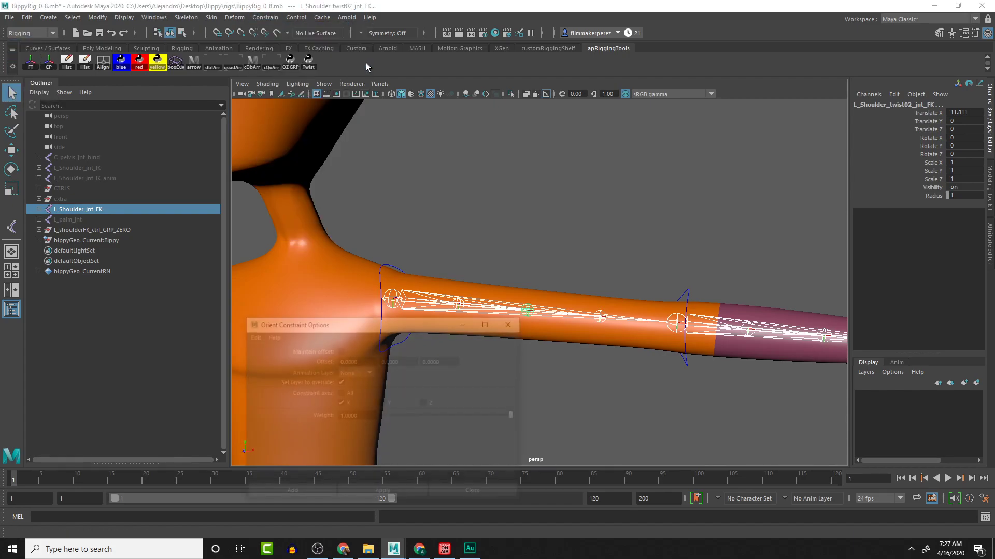
left_click(252, 335)
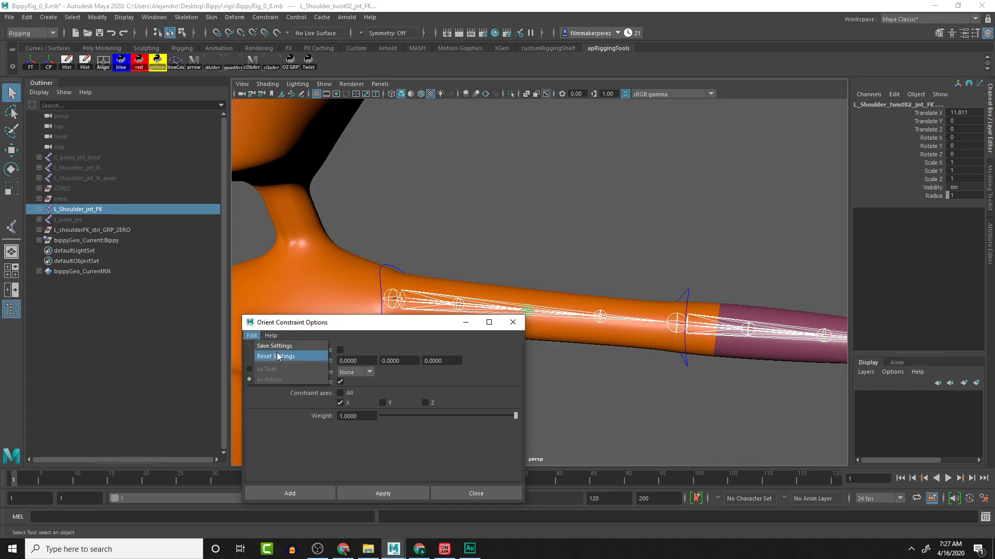
left_click(277, 355)
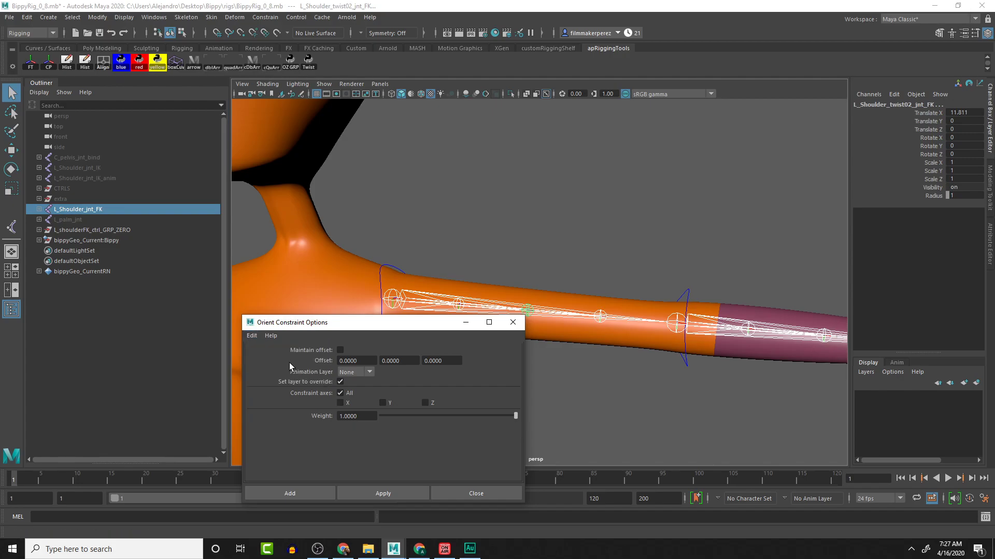
left_click(346, 403)
left_click_drag(404, 330, 305, 178)
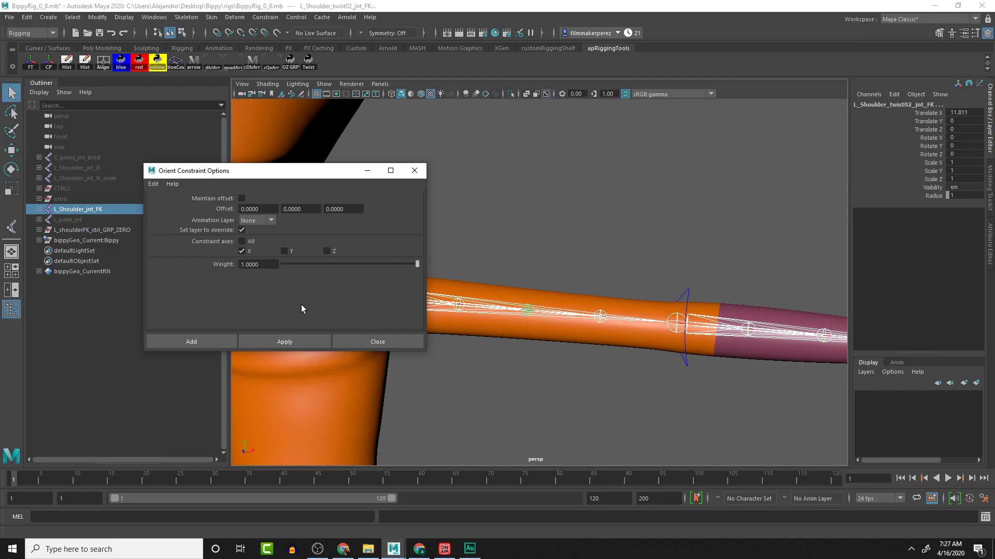
left_click(302, 341)
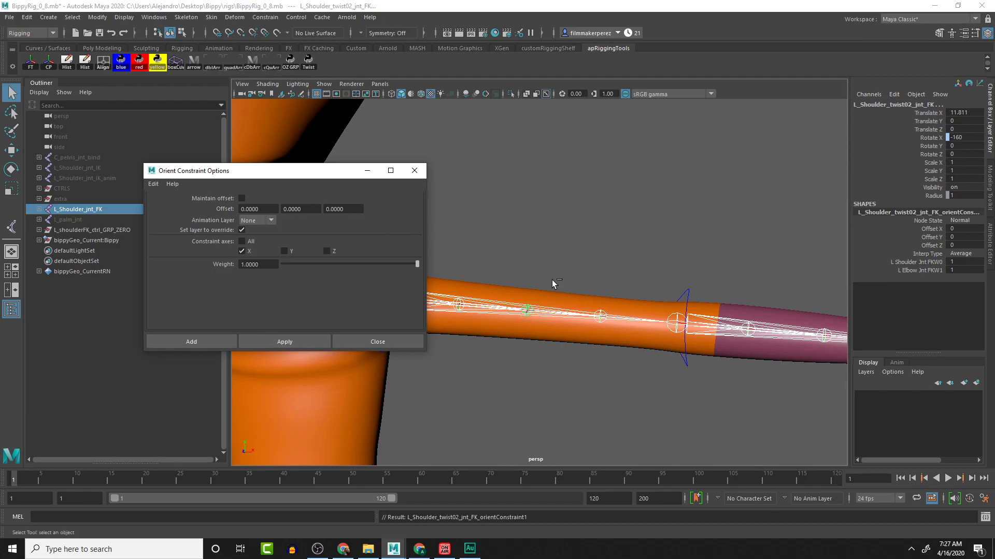
Recreate twist02's X-axis orient constraint with Maintain offset turned on
key("ctrl+z")
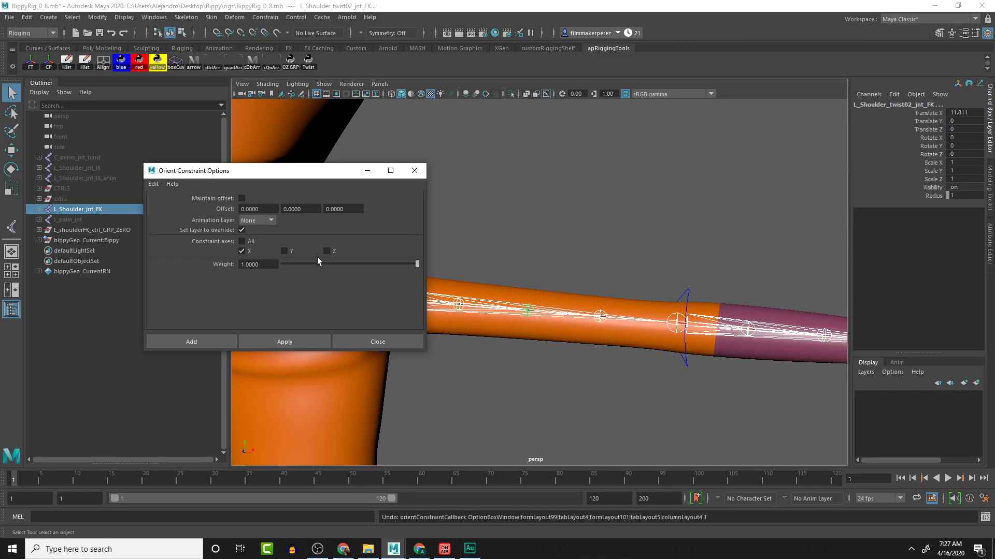
left_click(241, 198)
left_click(287, 343)
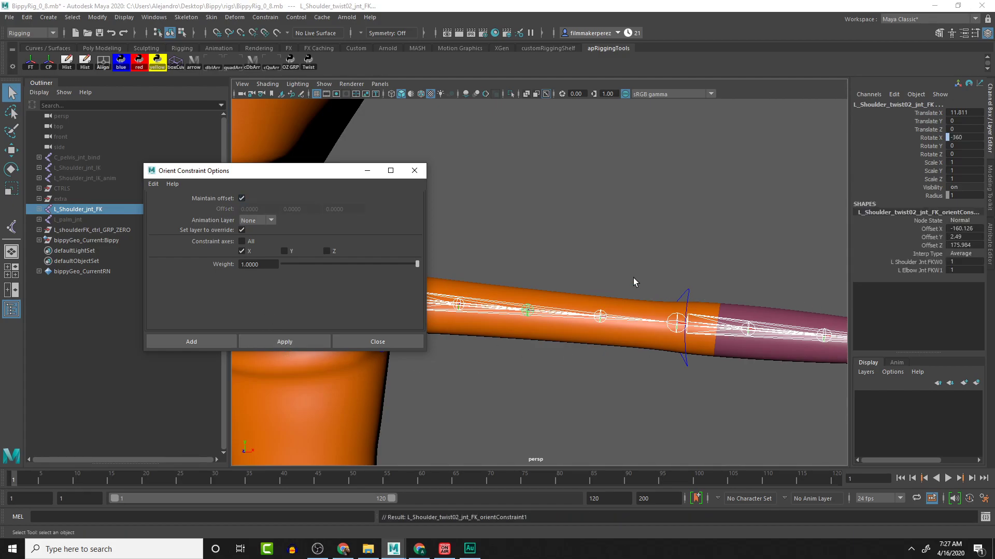
Set the constraint's shoulder and elbow FK weights to 0.5 each
middle_click_drag(609, 254, 642, 218, "alt")
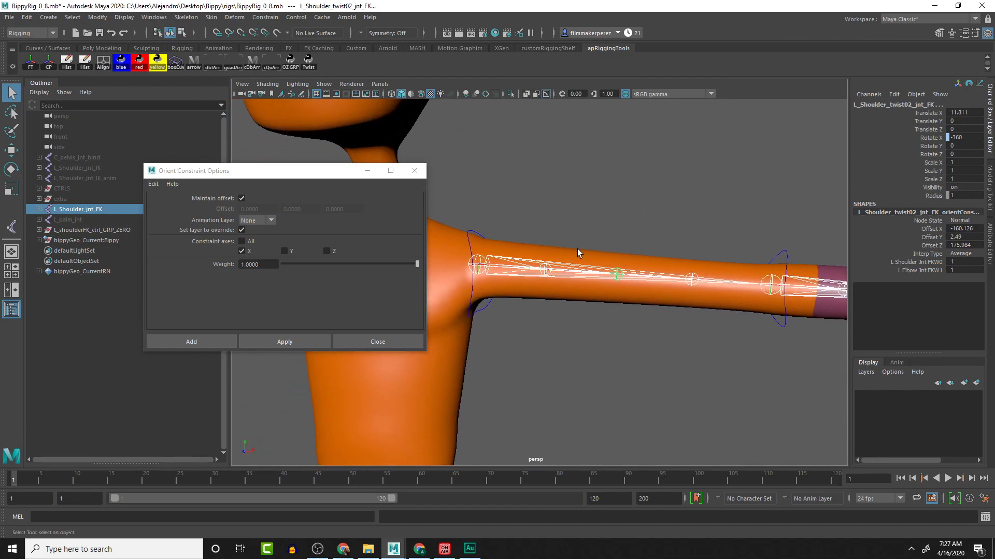
double_click(963, 262)
type("0")
key("Tab")
key("Return")
left_click(771, 285)
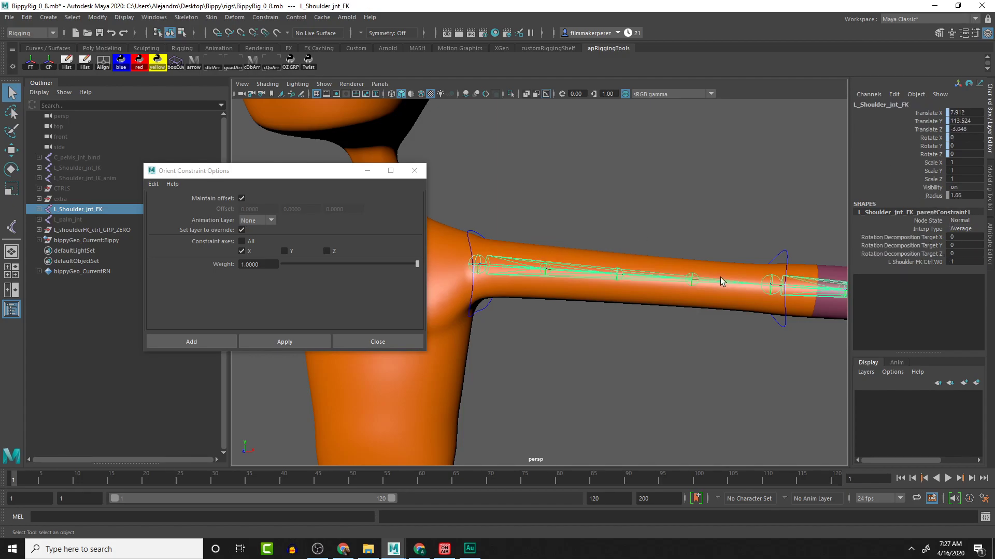
Constrain L_Shoulder_twist03_jnt_FK on X, weighting shoulder 0.25 and elbow 0.75
left_click(694, 279)
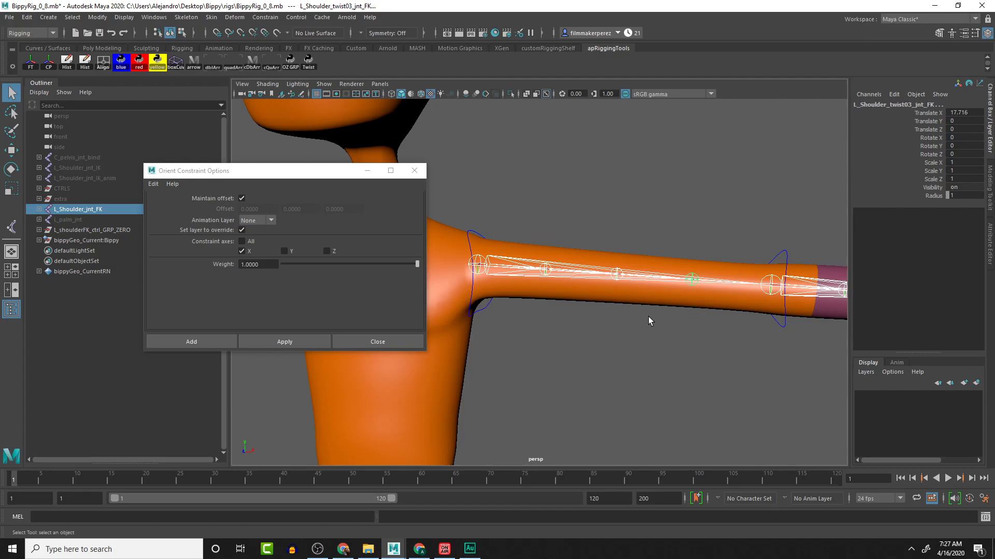
left_click(300, 341)
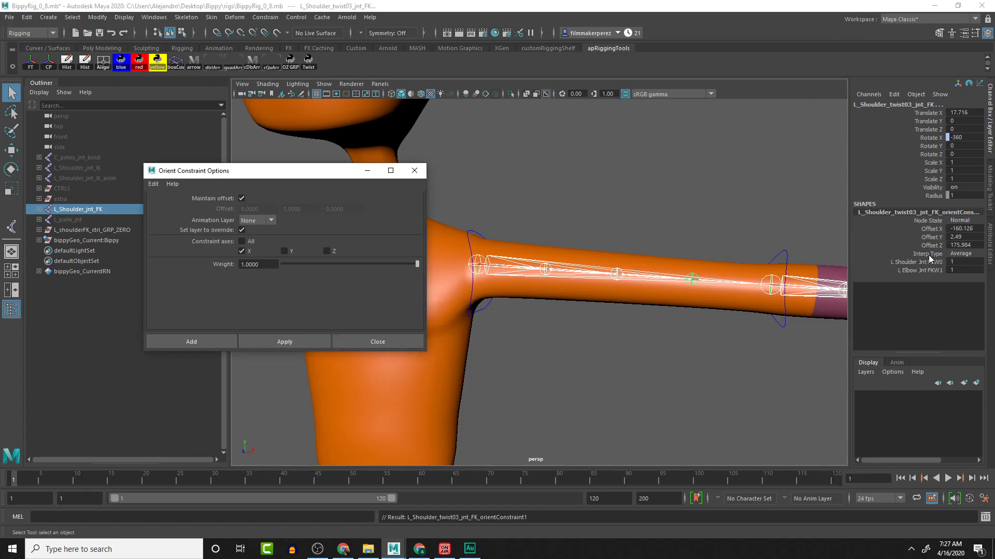
double_click(967, 263)
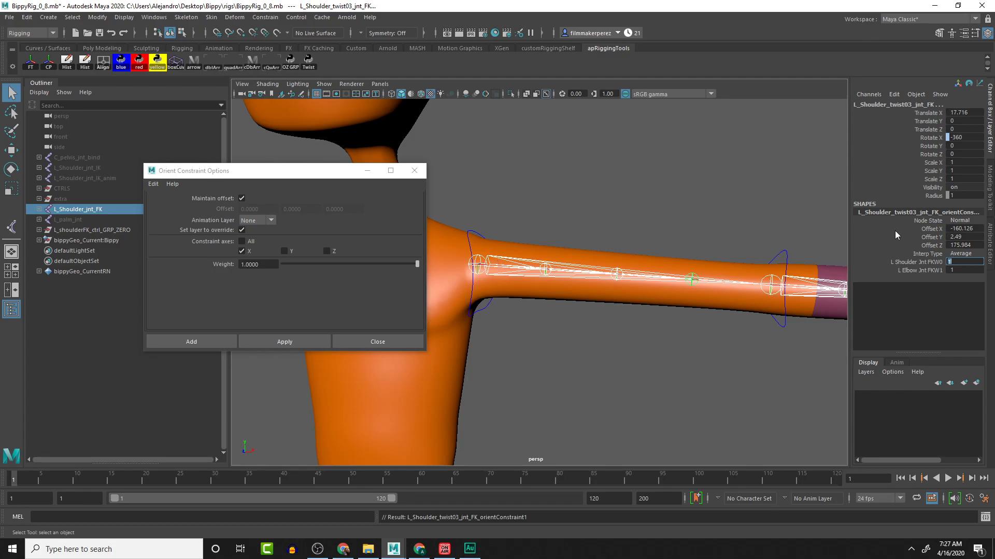
type(".25")
key("Tab")
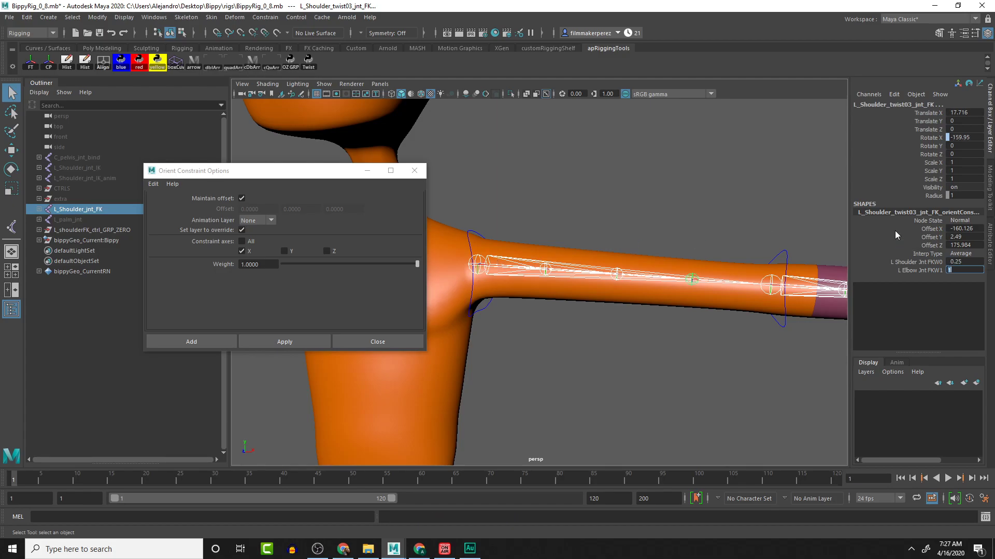
type(".75")
key("Return")
Orient-constrain L_Shoulder_twist01_jnt_FK on X to the shoulder and elbow FK joints
left_click(487, 268)
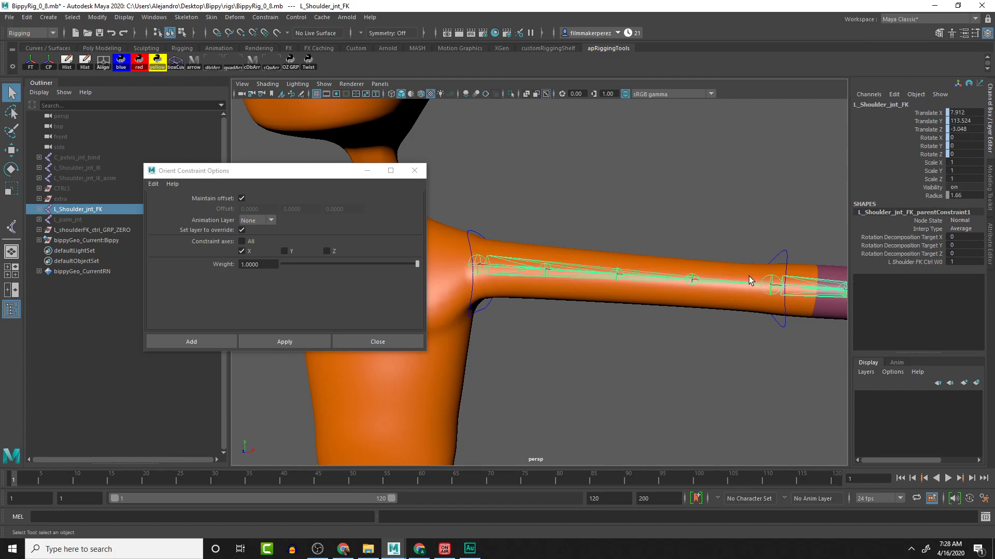
left_click(772, 285, "shift")
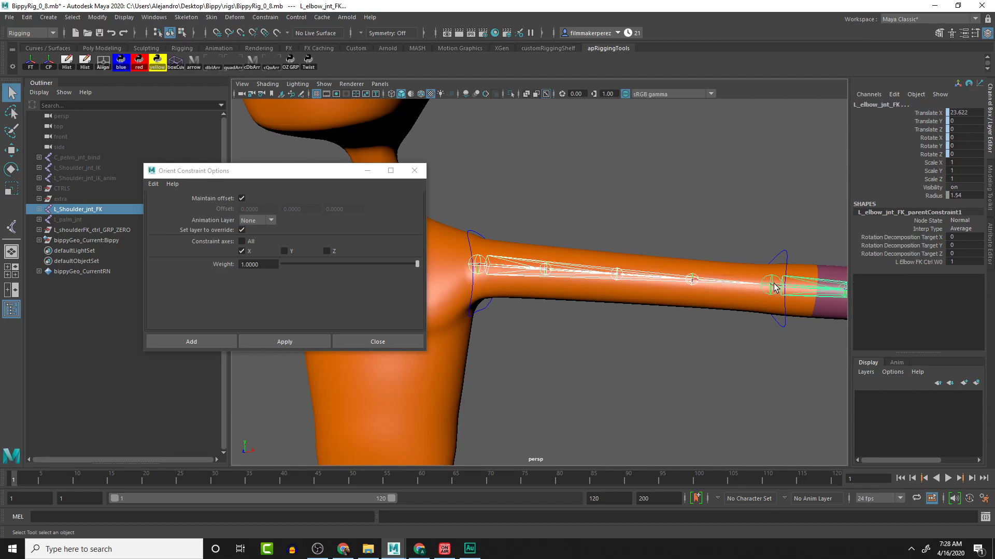
left_click(546, 269, "shift")
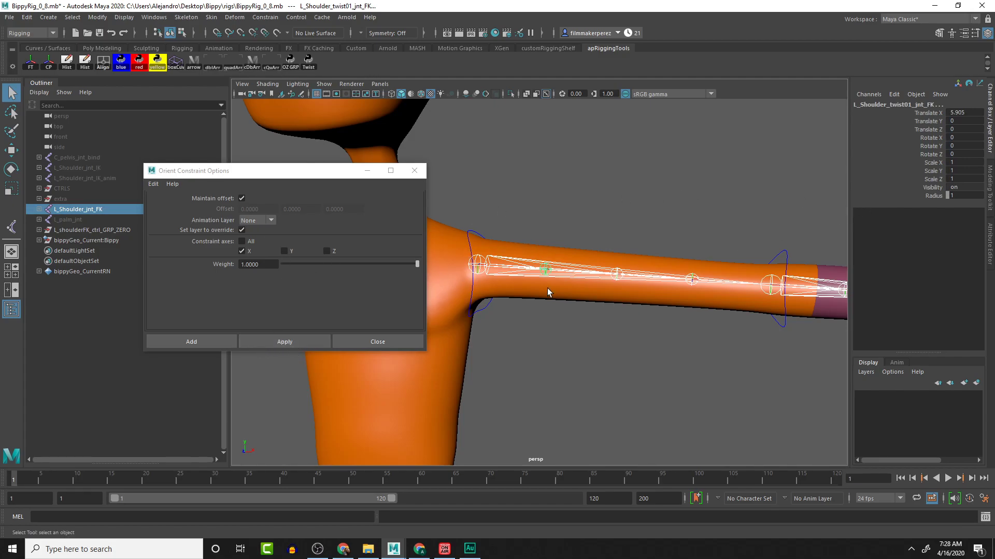
left_click(299, 339)
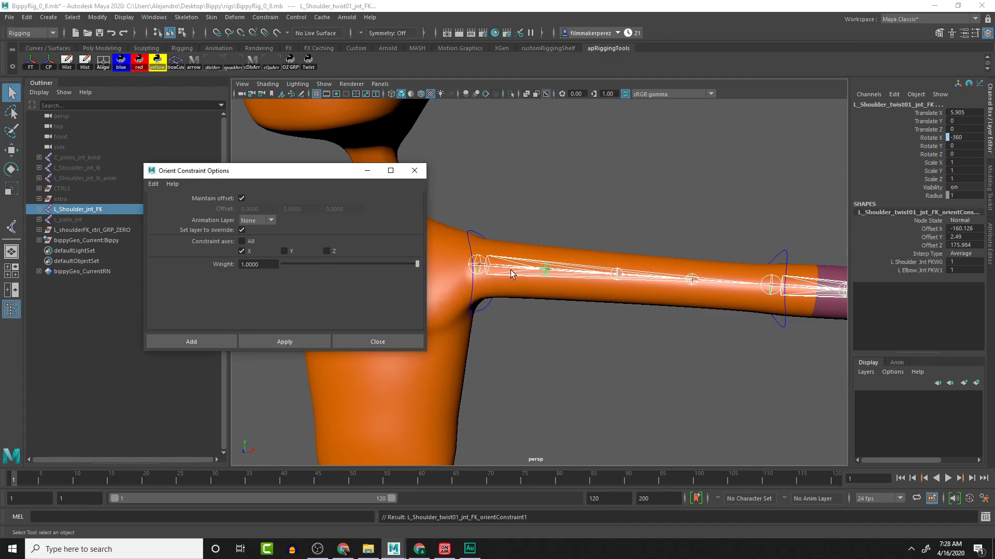
Weight twist01's constraint 0.75 to the shoulder and 0.25 to the elbow
double_click(962, 263)
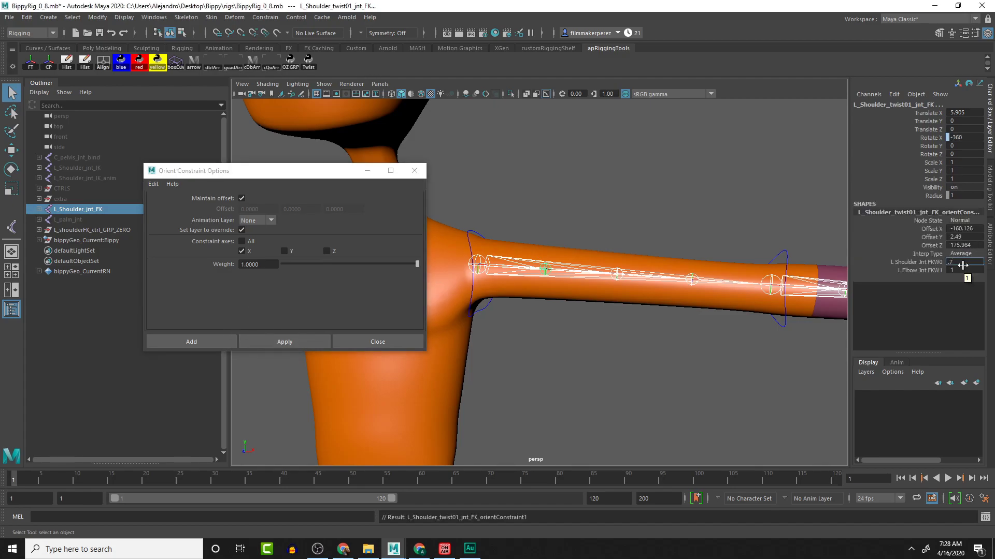
type(".75")
key("Tab")
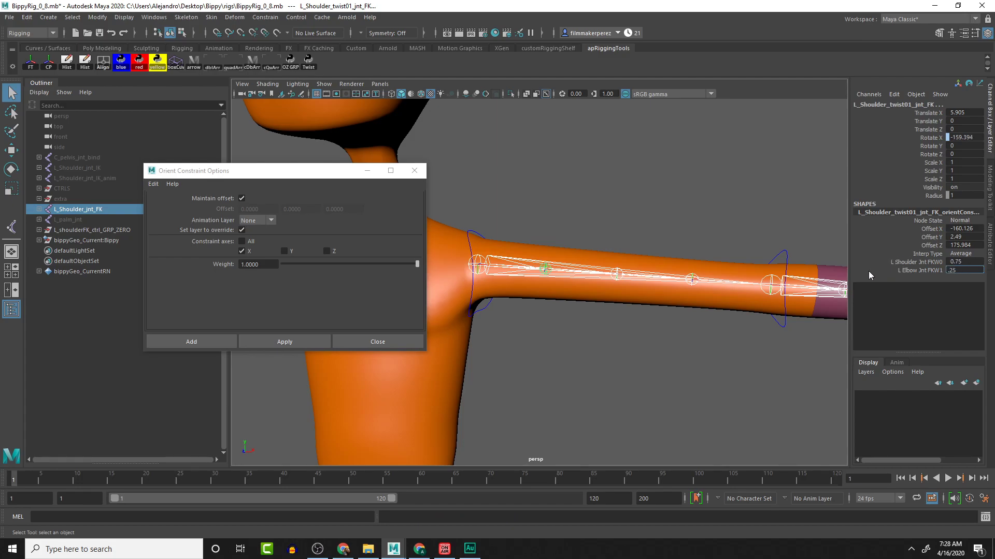
type(".25")
key("Return")
left_click(781, 255)
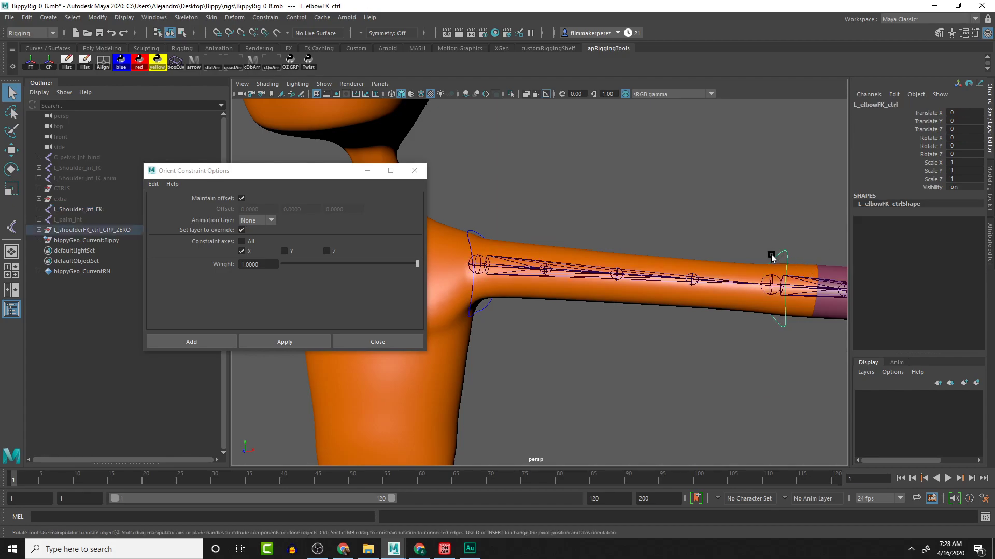
key("e")
left_click_drag(783, 256, 732, 295)
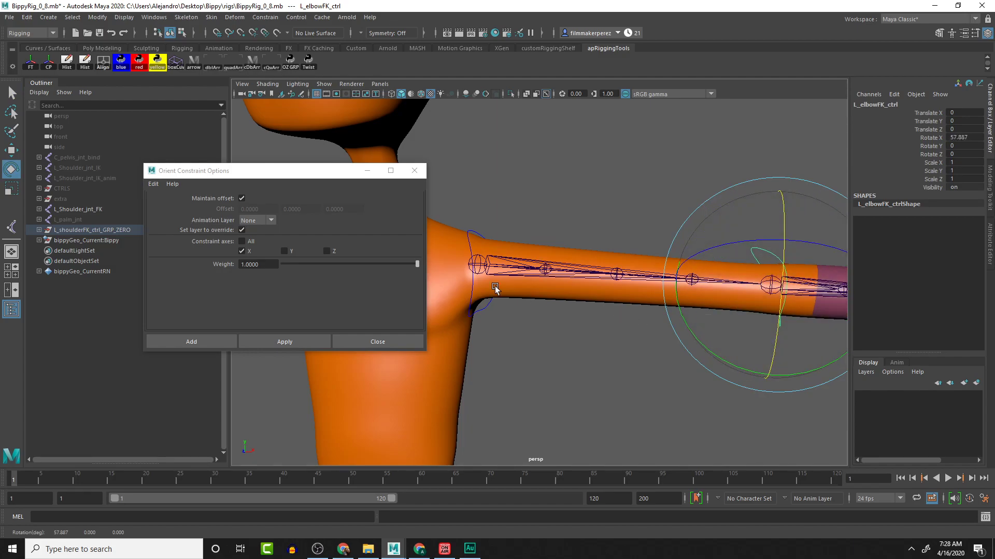
key("ctrl+z")
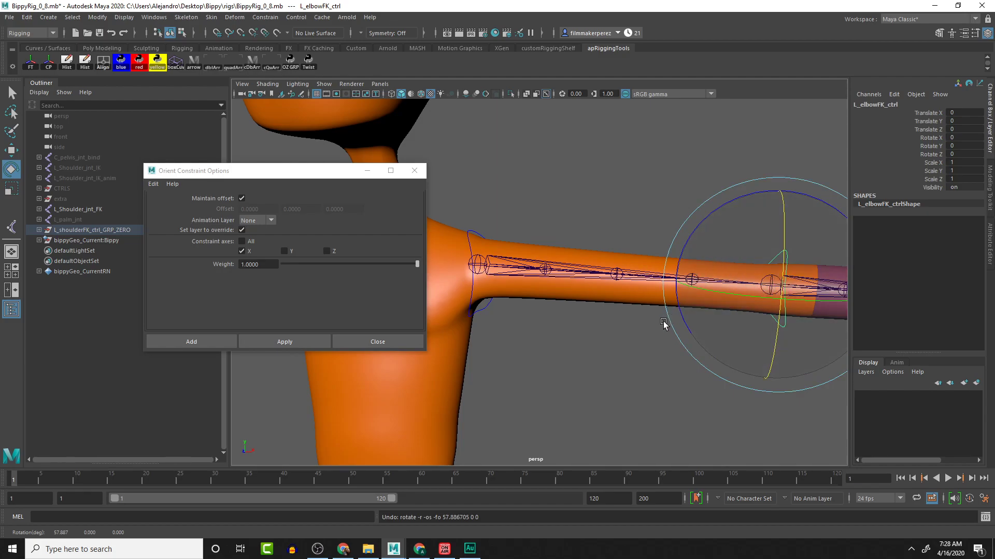
middle_click_drag(661, 322, 732, 373, "alt")
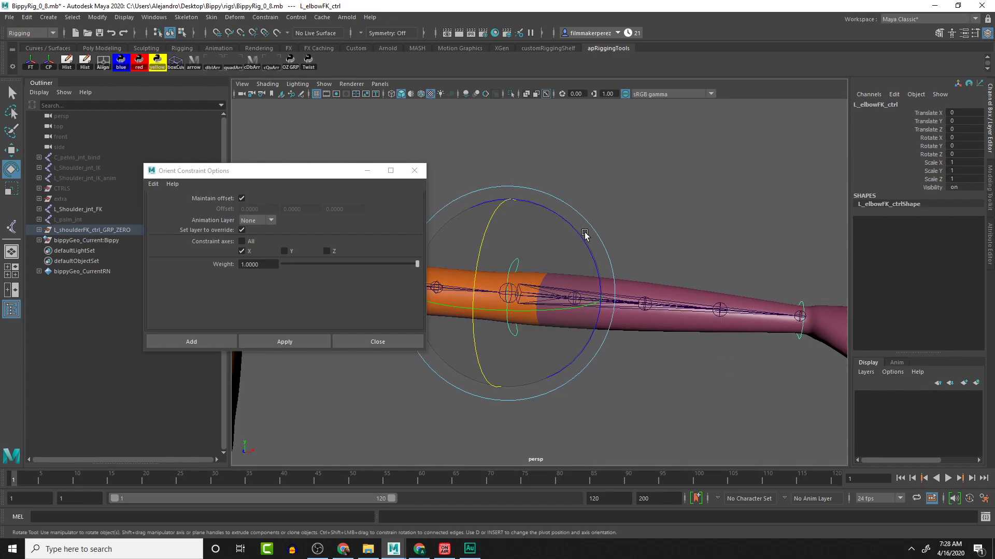
left_click(508, 299)
left_click(508, 299)
left_click_drag(485, 298, 520, 295)
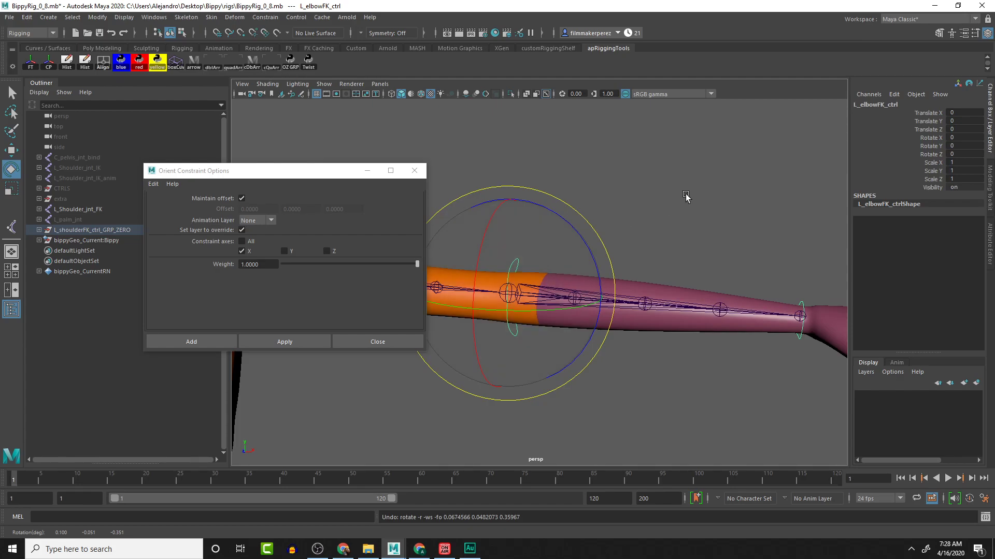
Constrain L_elbow_twist01_jnt_FK on X to elbow and wrist, elbow weighted 0.75
left_click(542, 283)
left_click(515, 291)
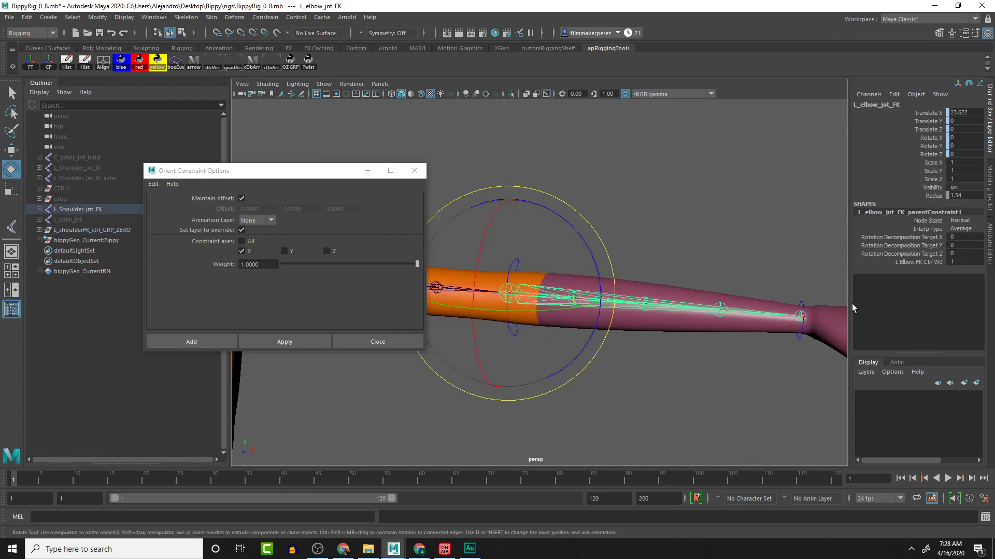
left_click(800, 324)
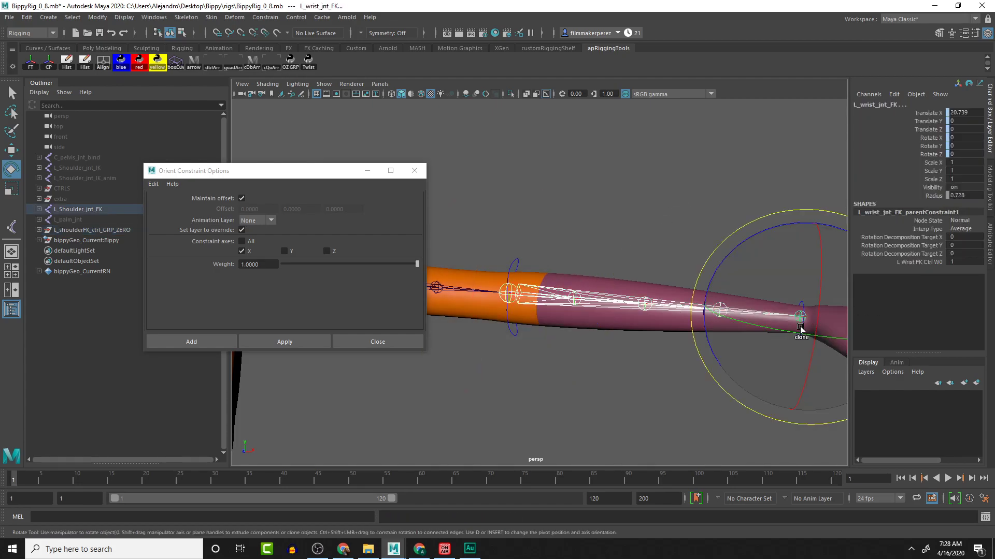
left_click(575, 298)
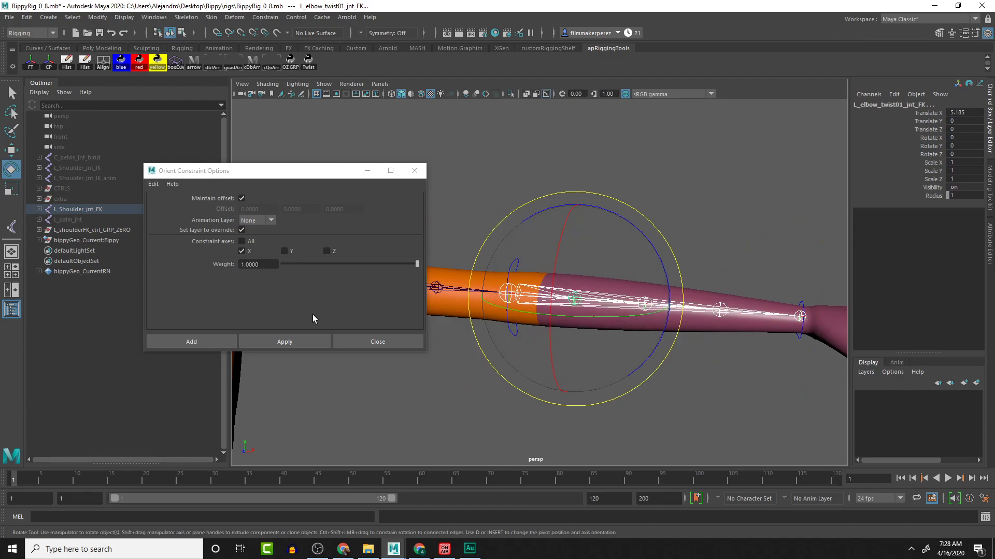
left_click(303, 346)
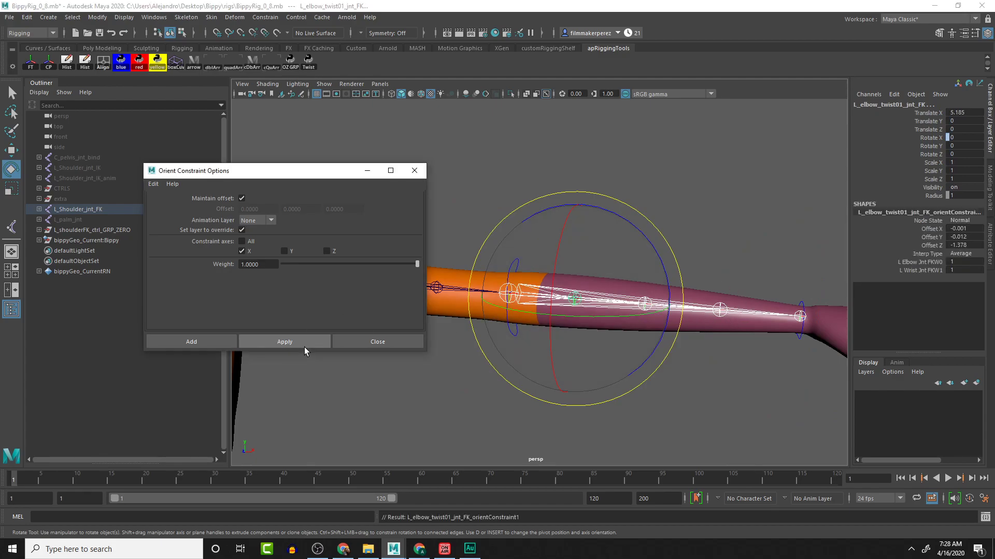
double_click(978, 261)
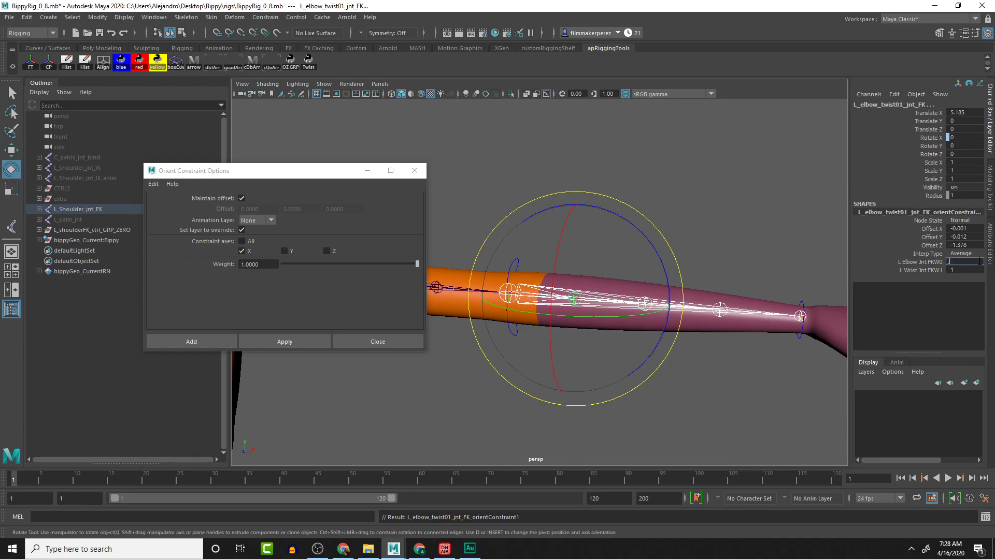
key("Tab")
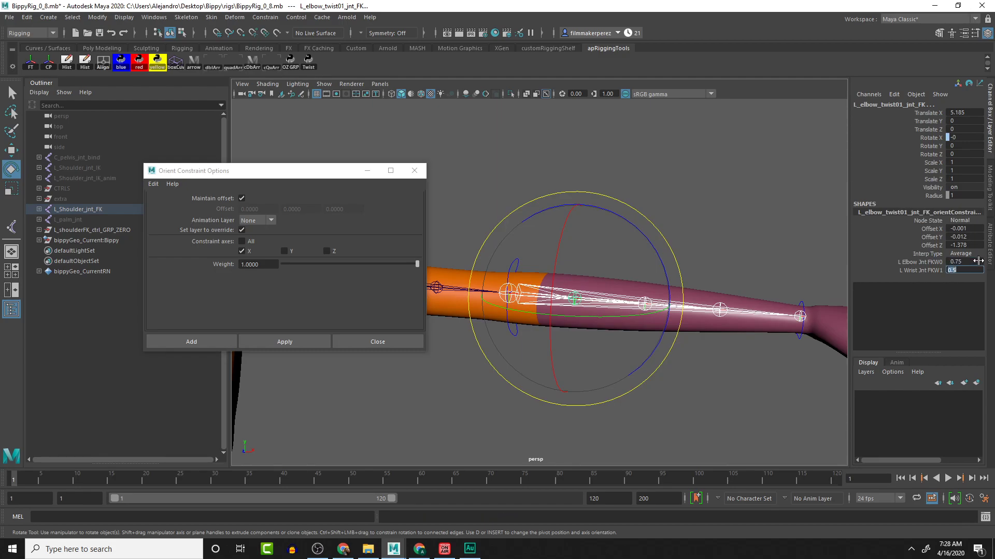
key("Return")
Constrain L_elbow_twist02_jnt_FK on X to elbow and wrist, elbow weighted 0.5
left_click_drag(575, 155, 603, 316)
left_click(596, 121)
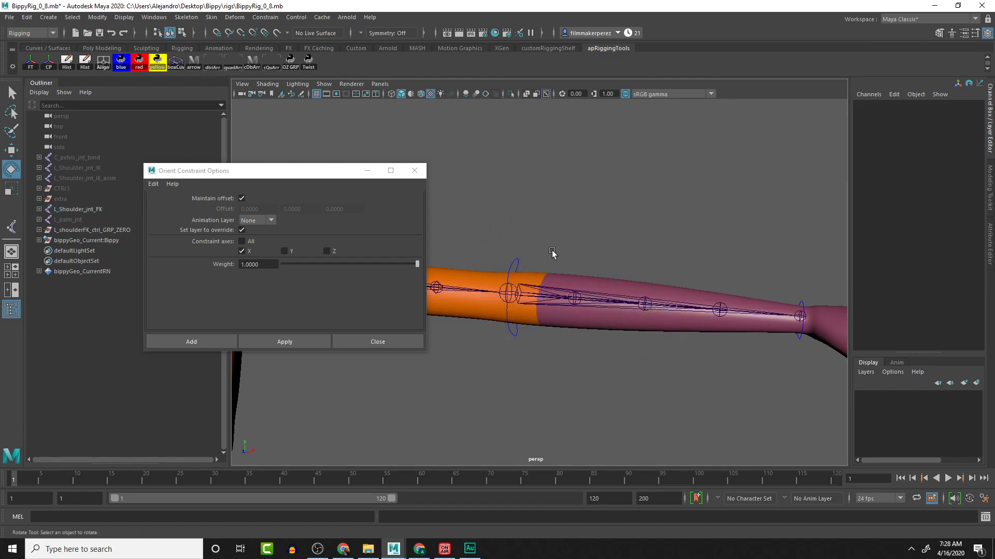
left_click(511, 294)
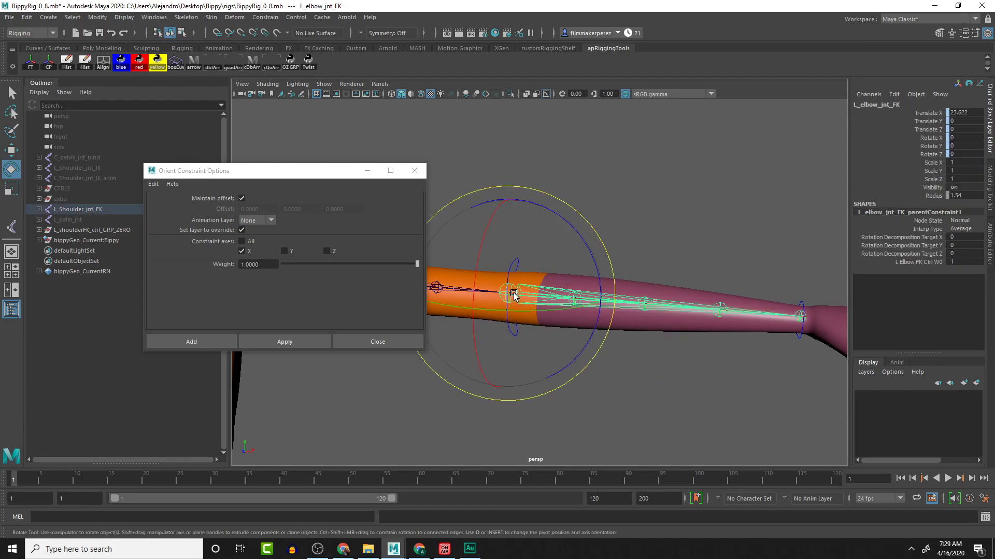
left_click(799, 316)
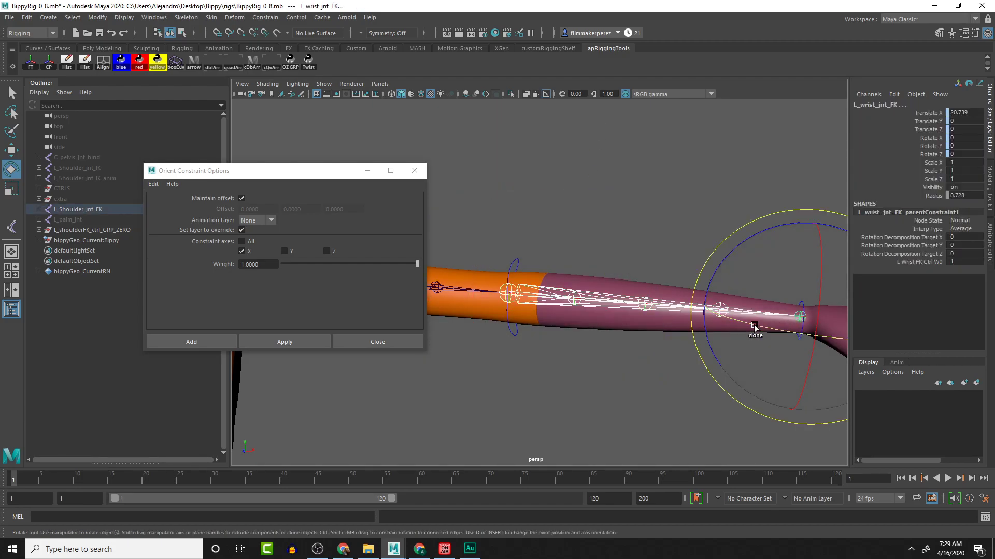
left_click(646, 302, "shift")
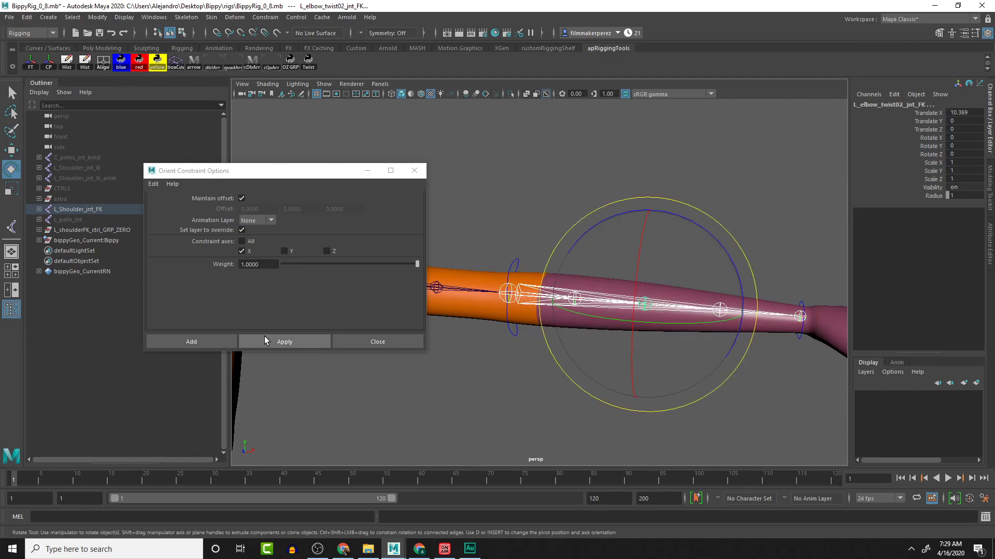
left_click(284, 342)
scroll(272, 430, "down", 2)
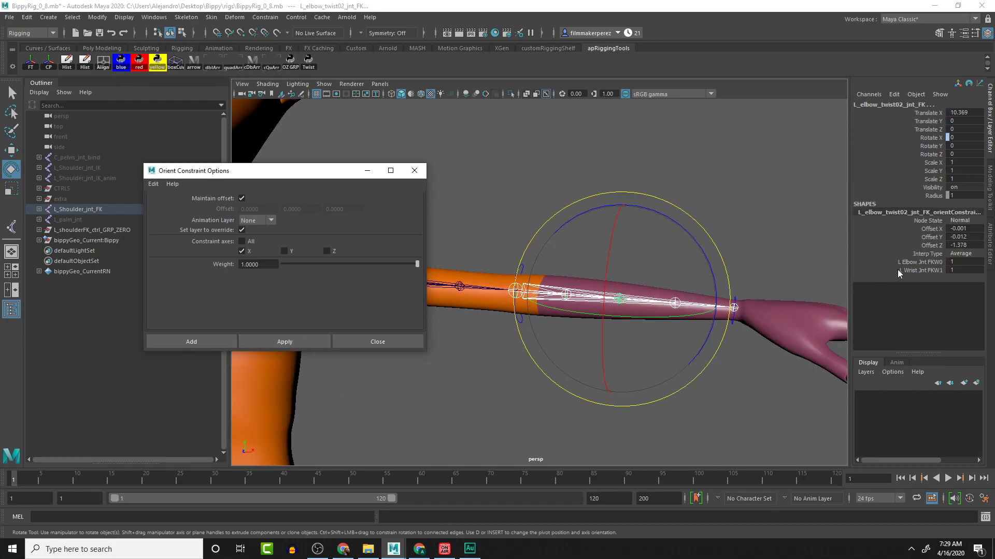
double_click(955, 263)
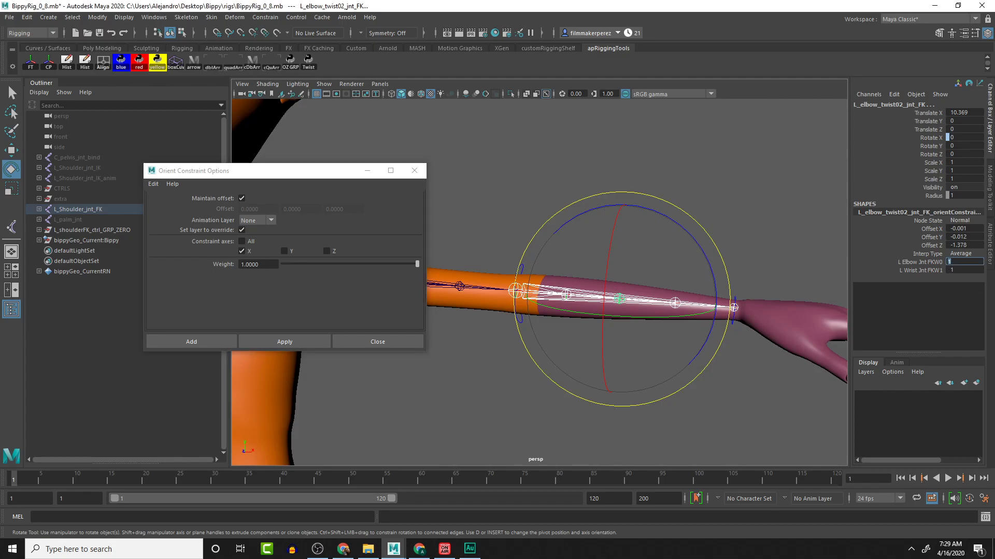
key("Tab")
Constrain L_elbow_twist03_jnt_FK on X, weighting elbow 0.25 and wrist 0.75
left_click(694, 204)
left_click(516, 290)
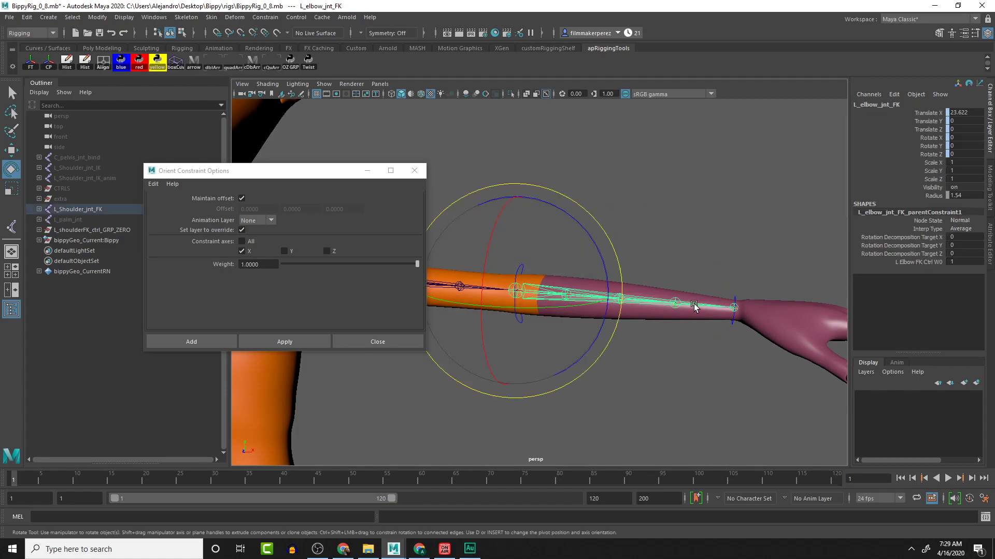
left_click(733, 308)
key("q")
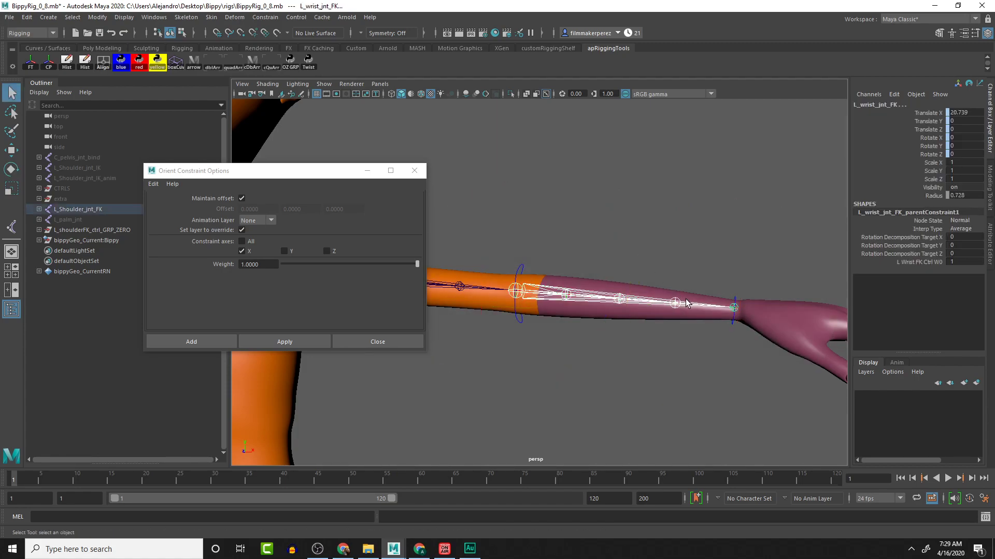
left_click(675, 301)
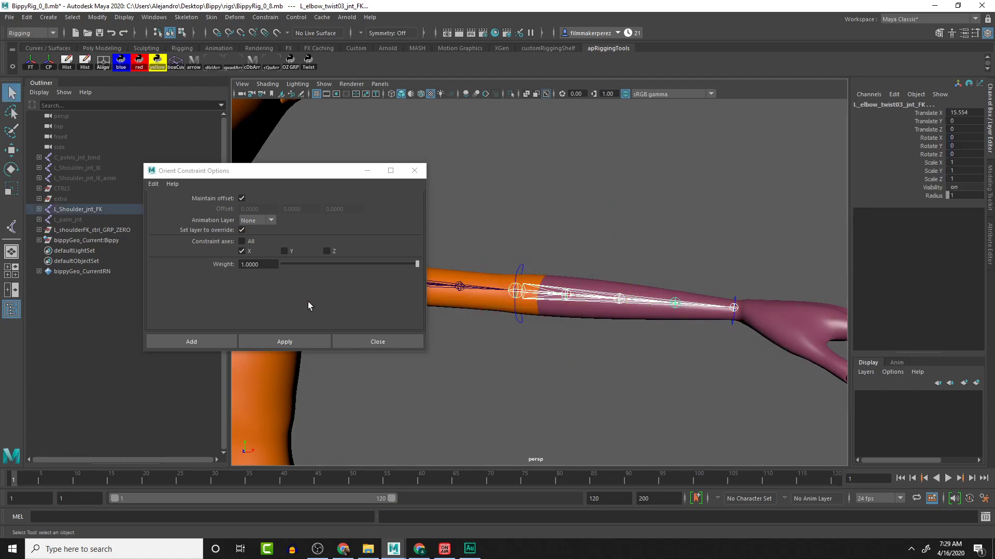
left_click(287, 341)
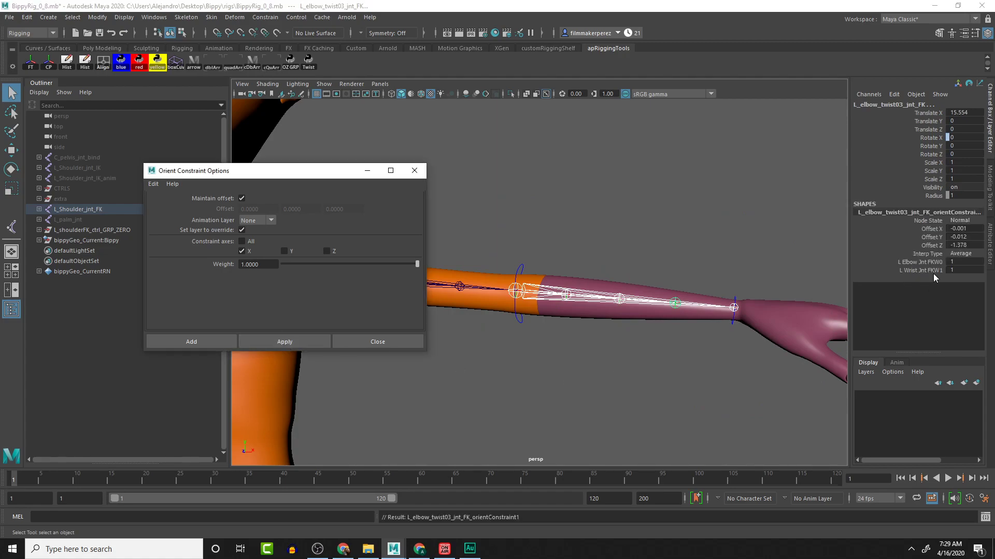
left_click(959, 262)
type(".25")
key("Tab")
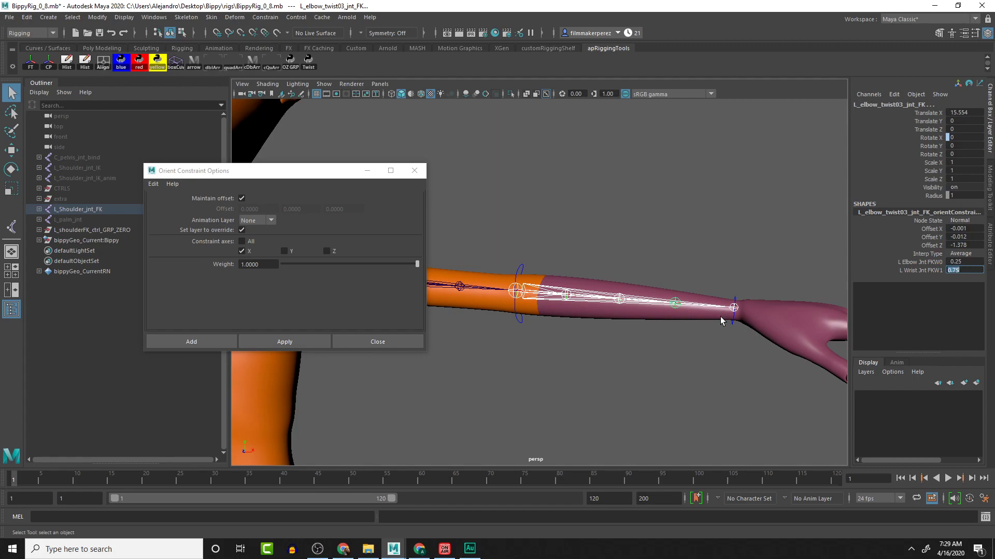
scroll(731, 331, "up", 2)
left_click(799, 338)
key("e")
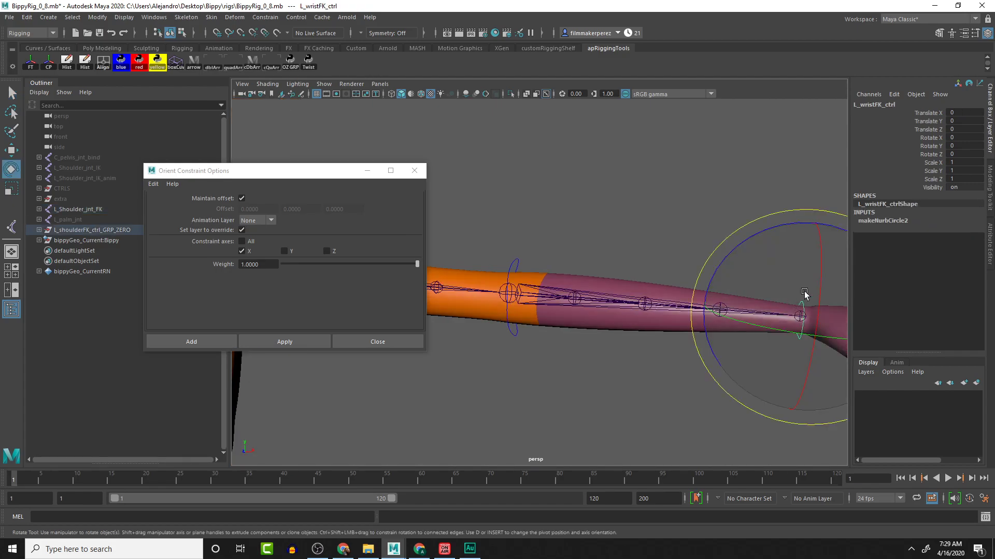
mouse_move(814, 293)
left_mouse_down()
mouse_move(812, 363)
mouse_move(809, 312)
mouse_move(795, 426)
mouse_move(811, 293)
left_mouse_up()
key("ctrl+z")
scroll(580, 379, "down", 6)
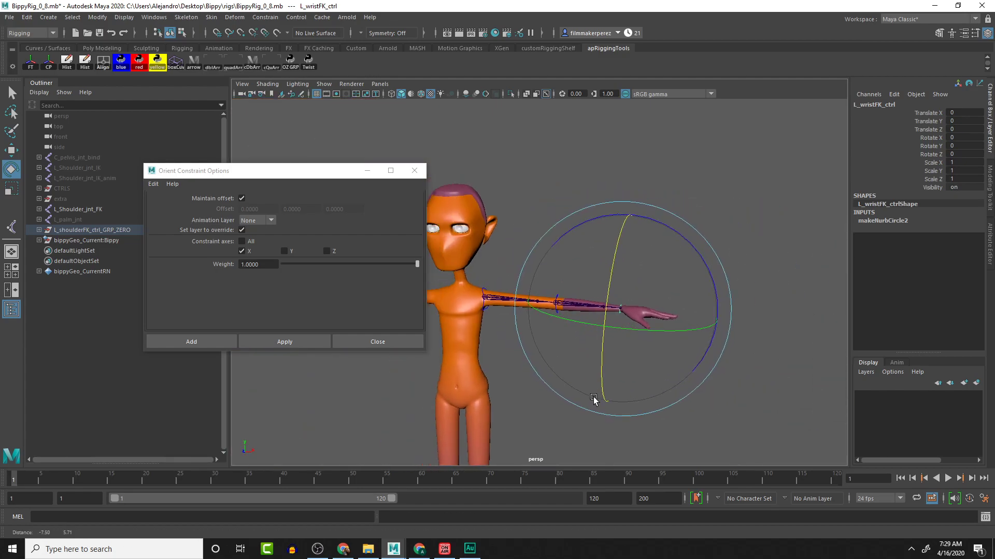
left_click_drag(599, 403, 529, 347, "alt")
key("q")
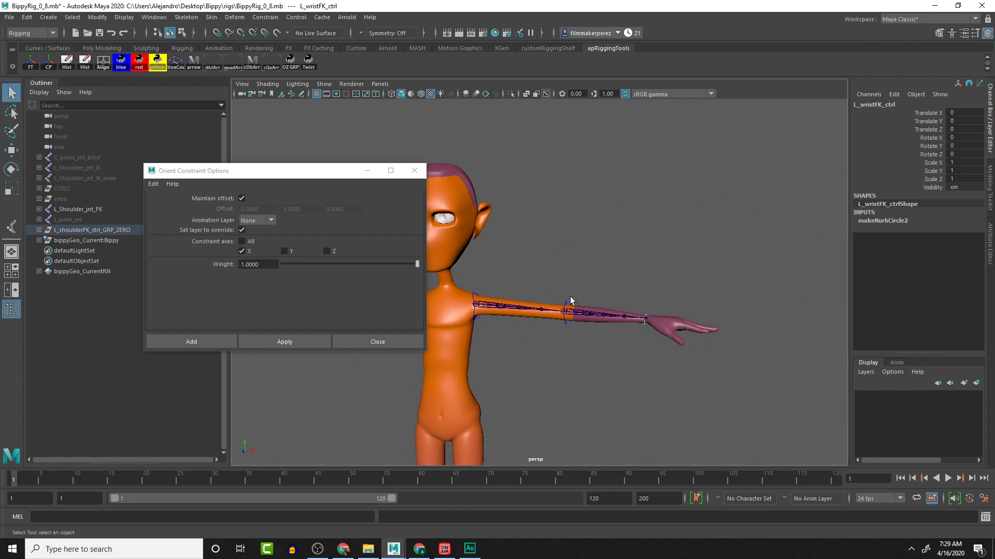
left_click(565, 303)
left_click(474, 298)
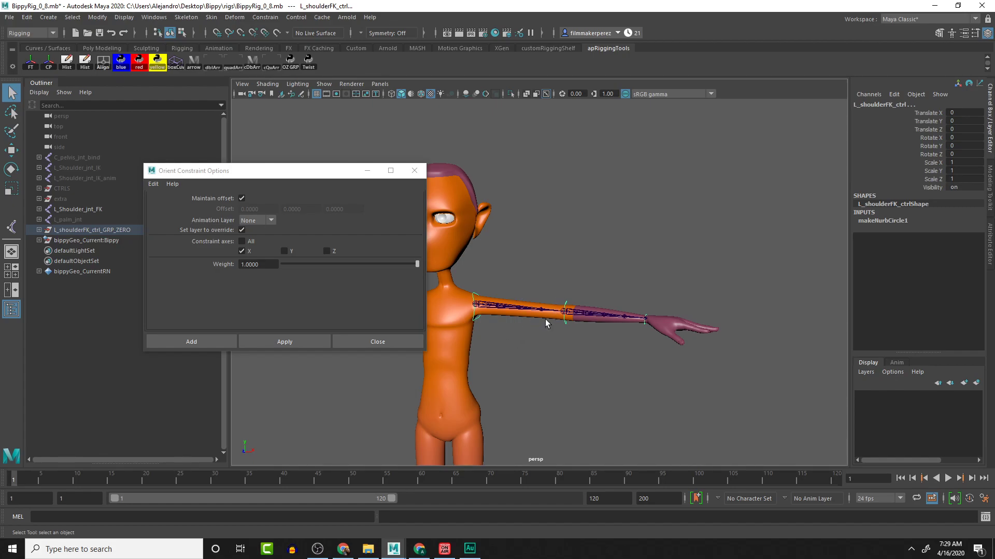
key("e")
left_click_drag(535, 324, 461, 341)
key("ctrl+z")
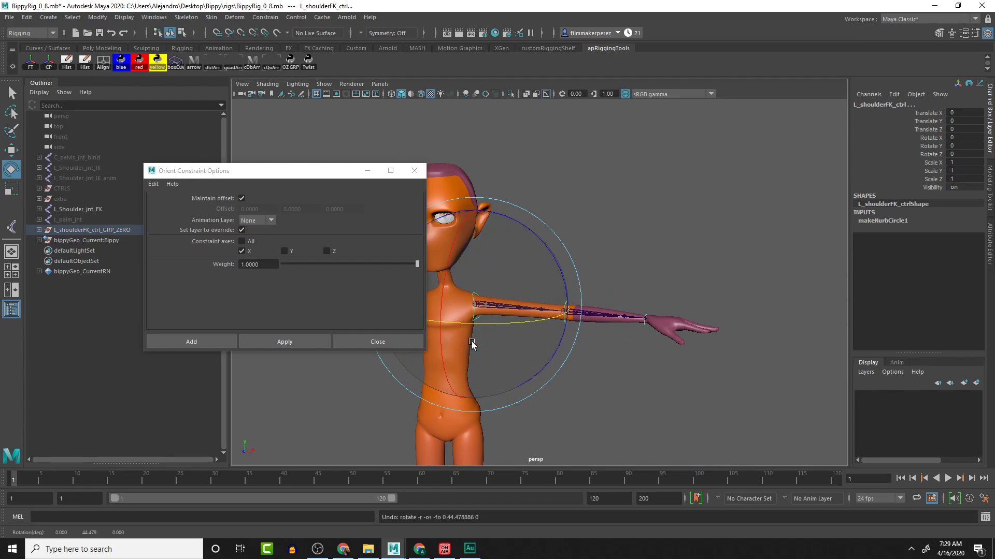
key("f")
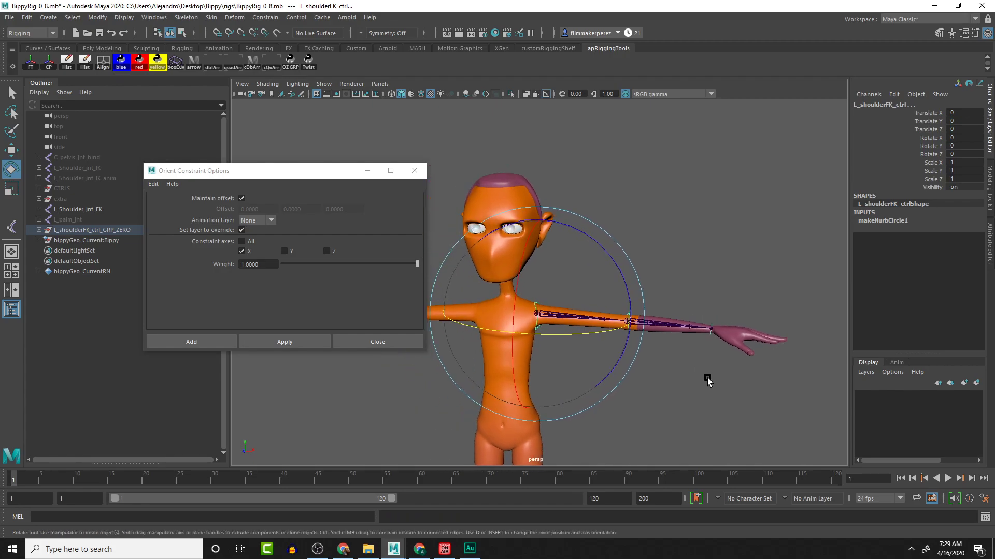
left_click(665, 312)
right_click_drag(666, 311, 628, 355, "alt")
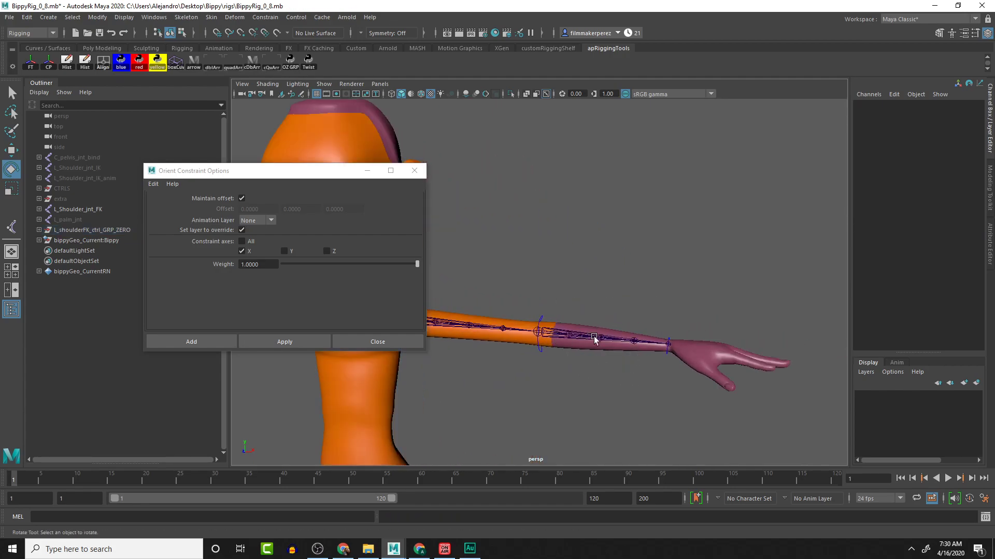
middle_click_drag(555, 362, 638, 377, "alt")
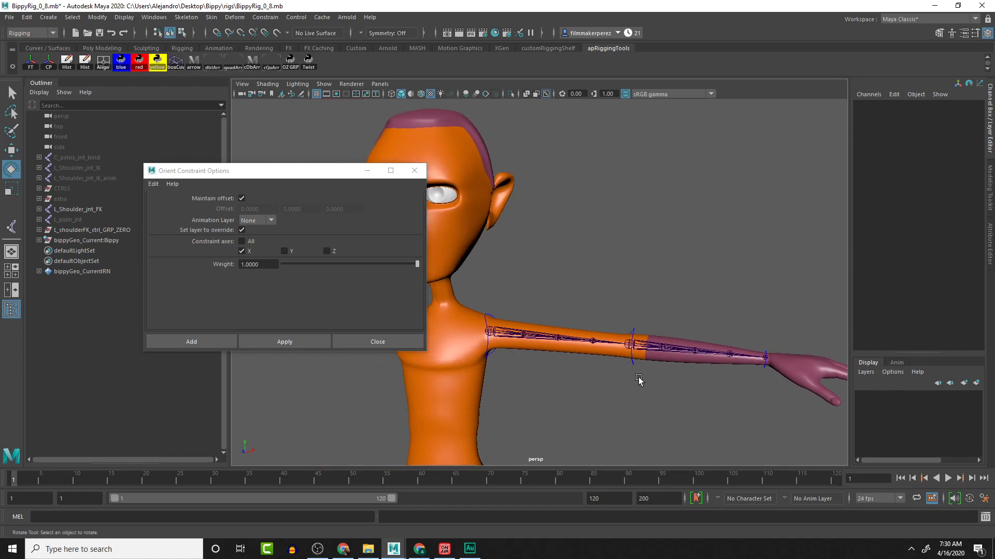